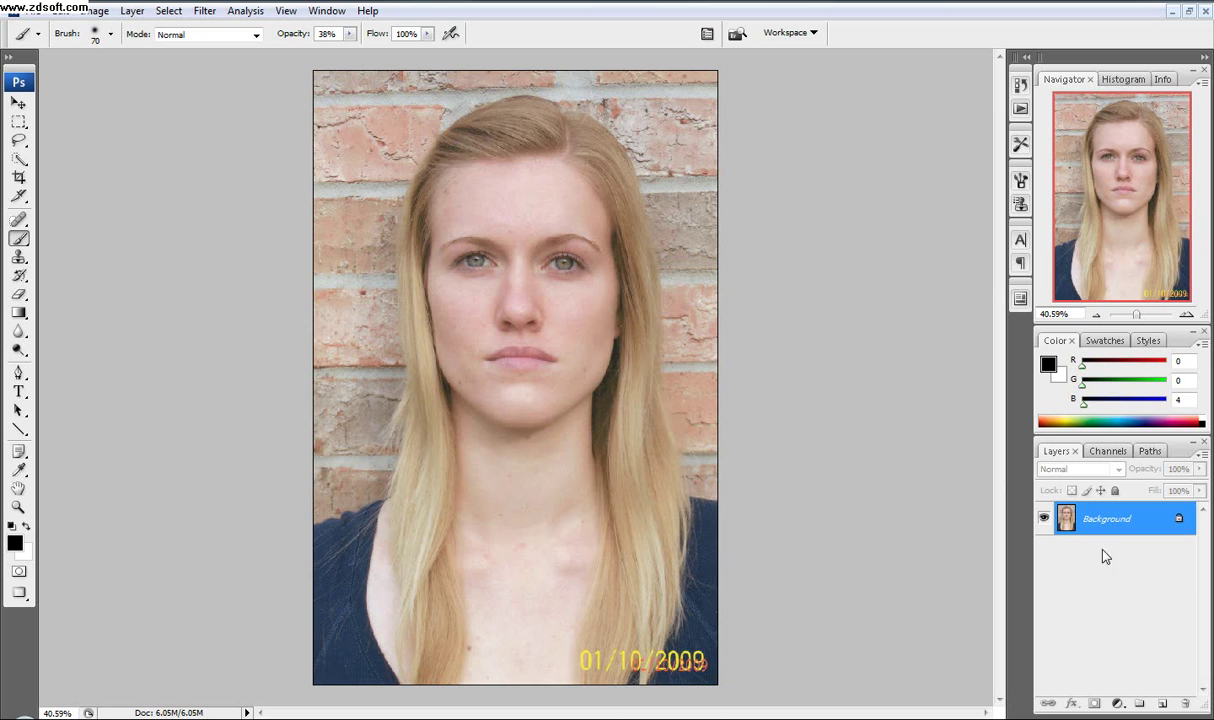
Duplicate the Background layer and apply Levels to the copy with a black input of 25 and a white input of 247.
{"action": "left_click_drag", "start_coordinate": [1104, 520], "coordinate": [1163, 703]}
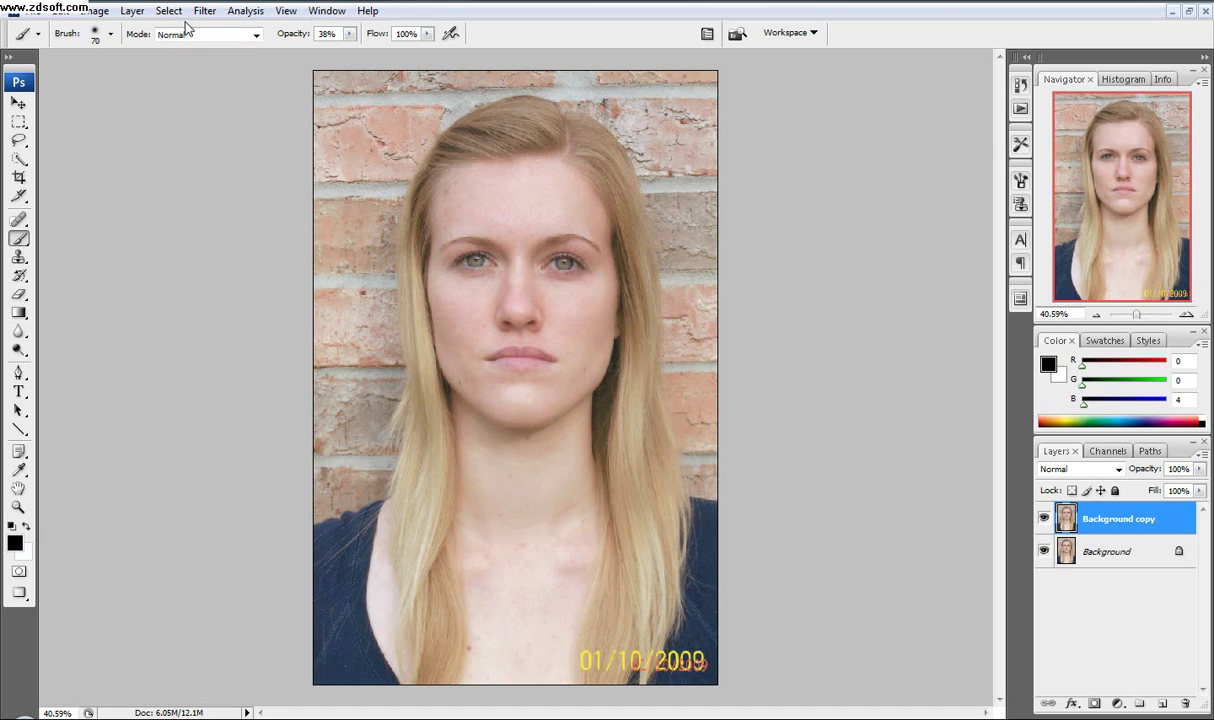
{"action": "left_click", "coordinate": [132, 10]}
{"action": "mouse_move", "coordinate": [127, 60]}
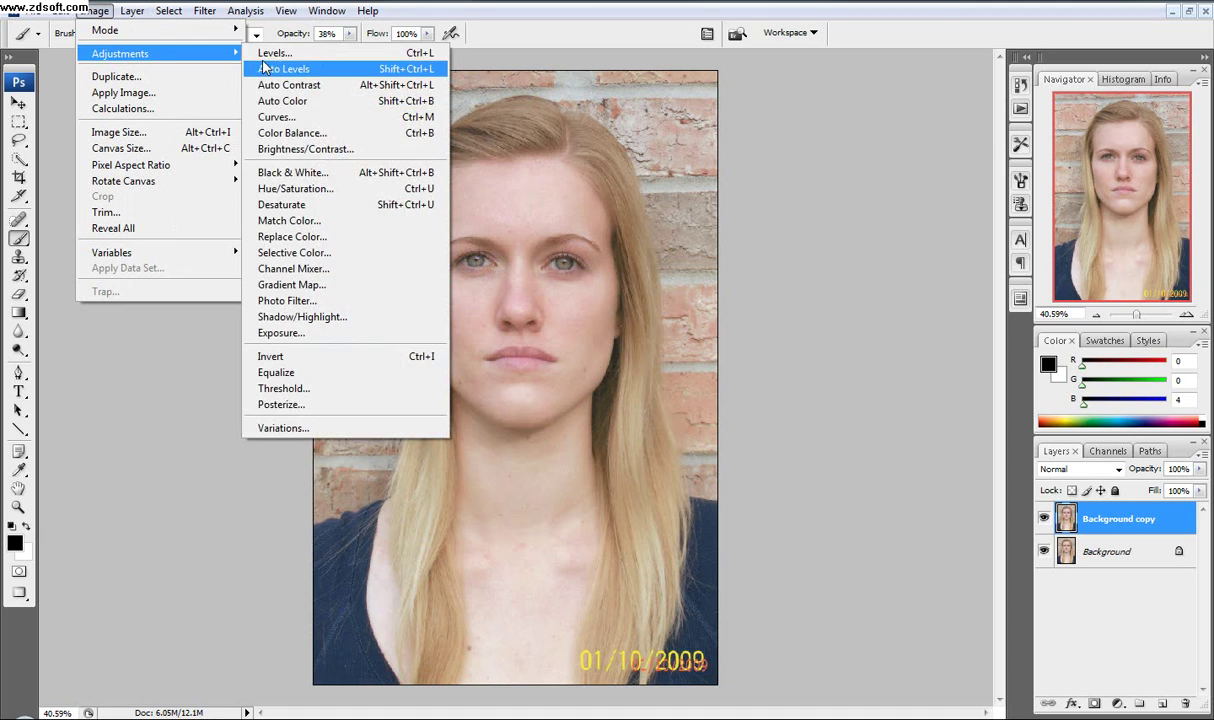
{"action": "left_click", "coordinate": [300, 52]}
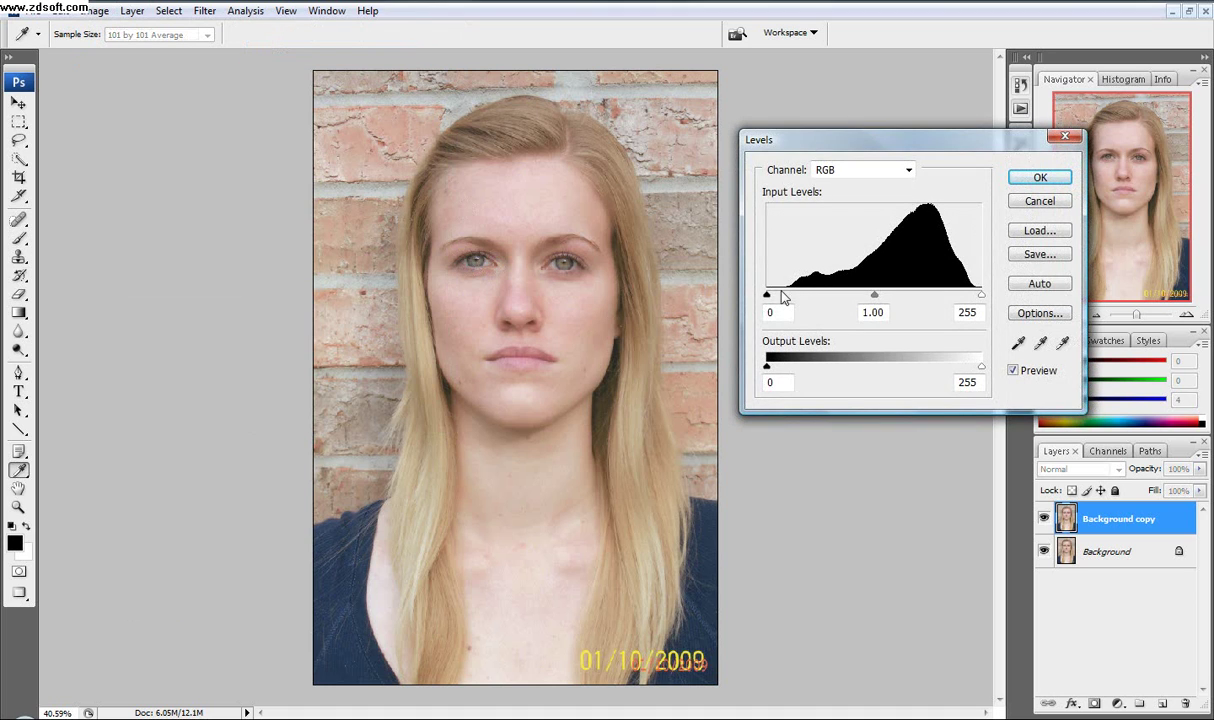
{"action": "left_click", "coordinate": [976, 298]}
{"action": "left_click_drag", "start_coordinate": [774, 300], "coordinate": [789, 299]}
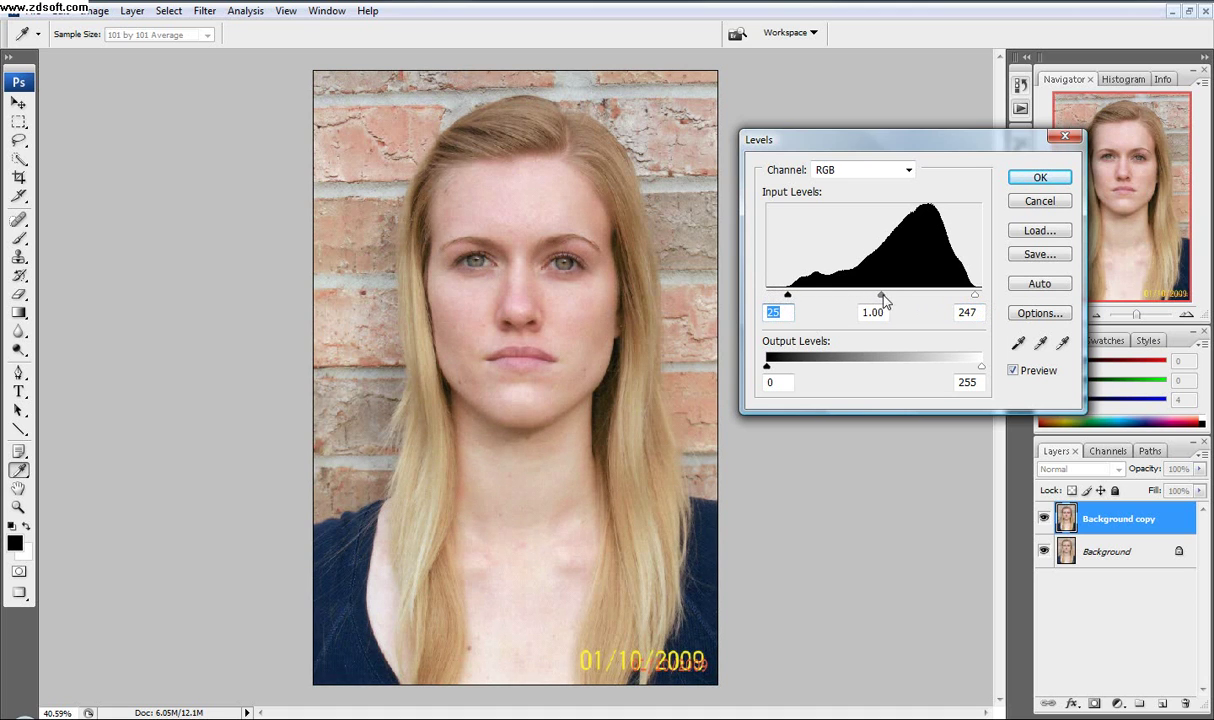
{"action": "left_click", "coordinate": [886, 298]}
{"action": "left_click", "coordinate": [1040, 177]}
{"action": "key", "text": "b"}
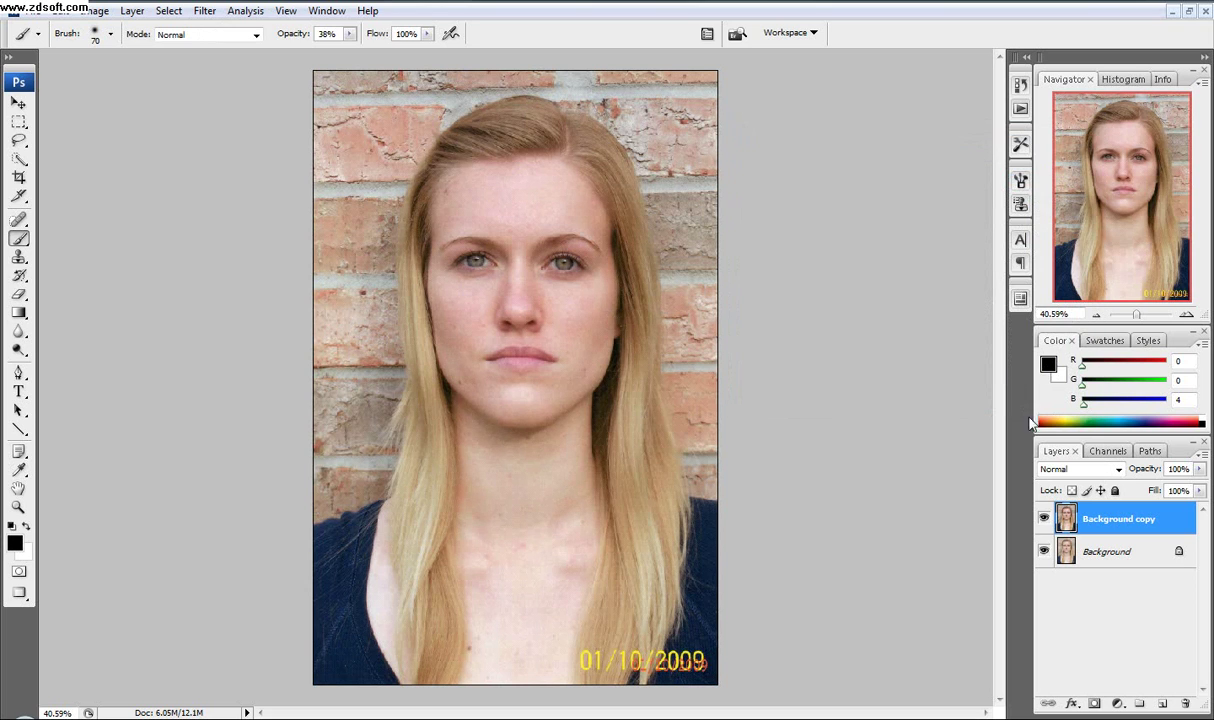
Compare the photo before and after the Levels adjustment by toggling the copied layer's visibility.
{"action": "left_click", "coordinate": [1044, 520]}
{"action": "left_click", "coordinate": [1044, 520]}
{"action": "left_click", "coordinate": [1044, 520]}
{"action": "left_click", "coordinate": [1044, 520]}
Remove the dark mole on the jaw beside the mouth with the Spot Healing Brush.
{"action": "scroll", "coordinate": [412, 374], "scroll_direction": "up", "scroll_amount": 6}
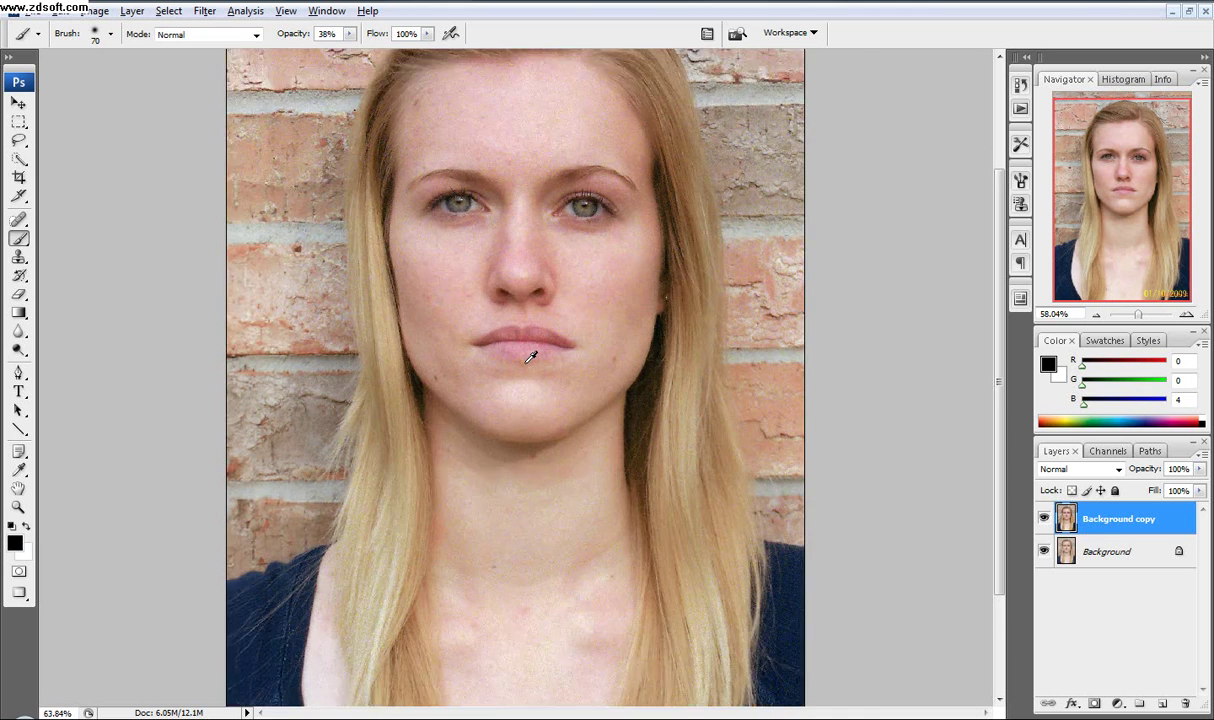
{"action": "left_click", "coordinate": [21, 223]}
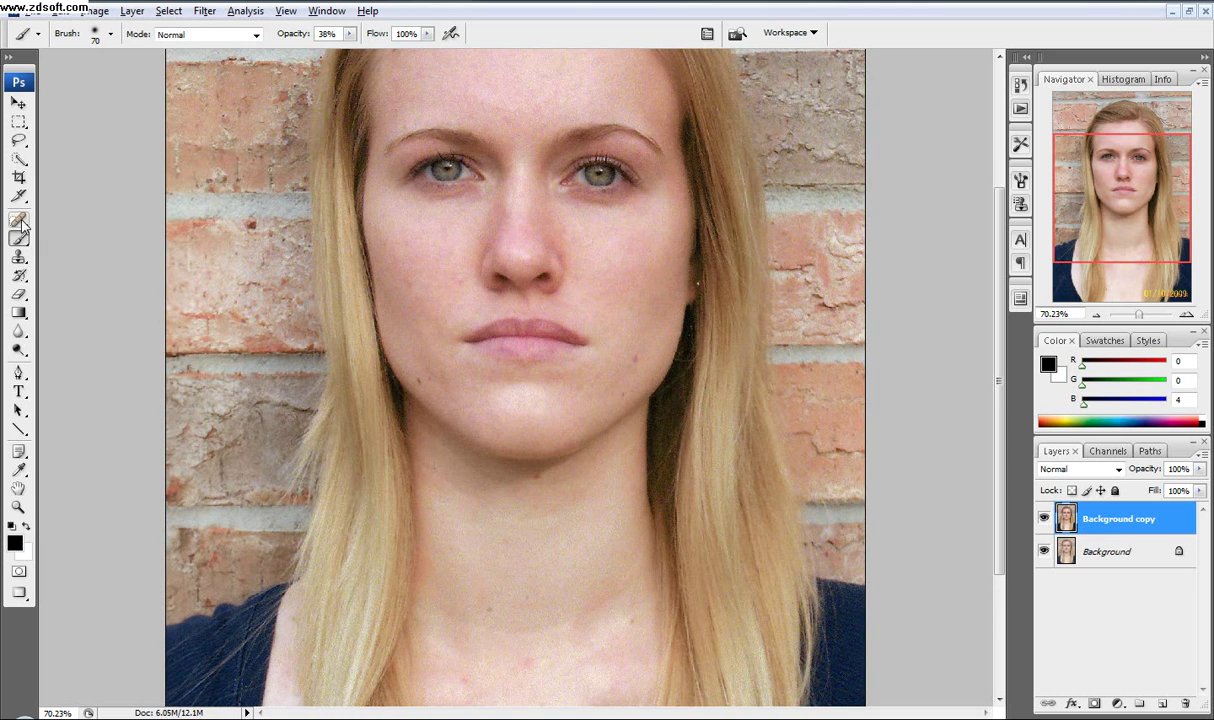
{"action": "left_click", "coordinate": [21, 223]}
{"action": "scroll", "coordinate": [444, 400], "scroll_direction": "up", "scroll_amount": 3}
{"action": "scroll", "coordinate": [526, 417], "scroll_direction": "up", "scroll_amount": 2}
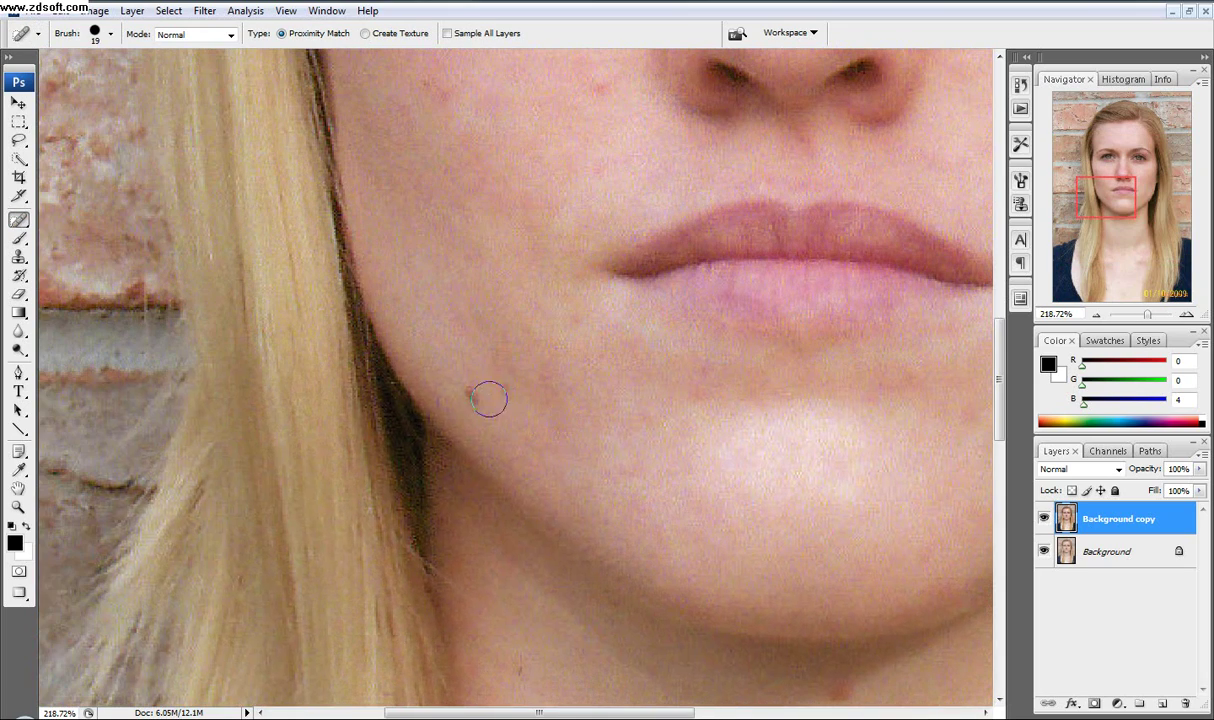
{"action": "left_click", "coordinate": [501, 387]}
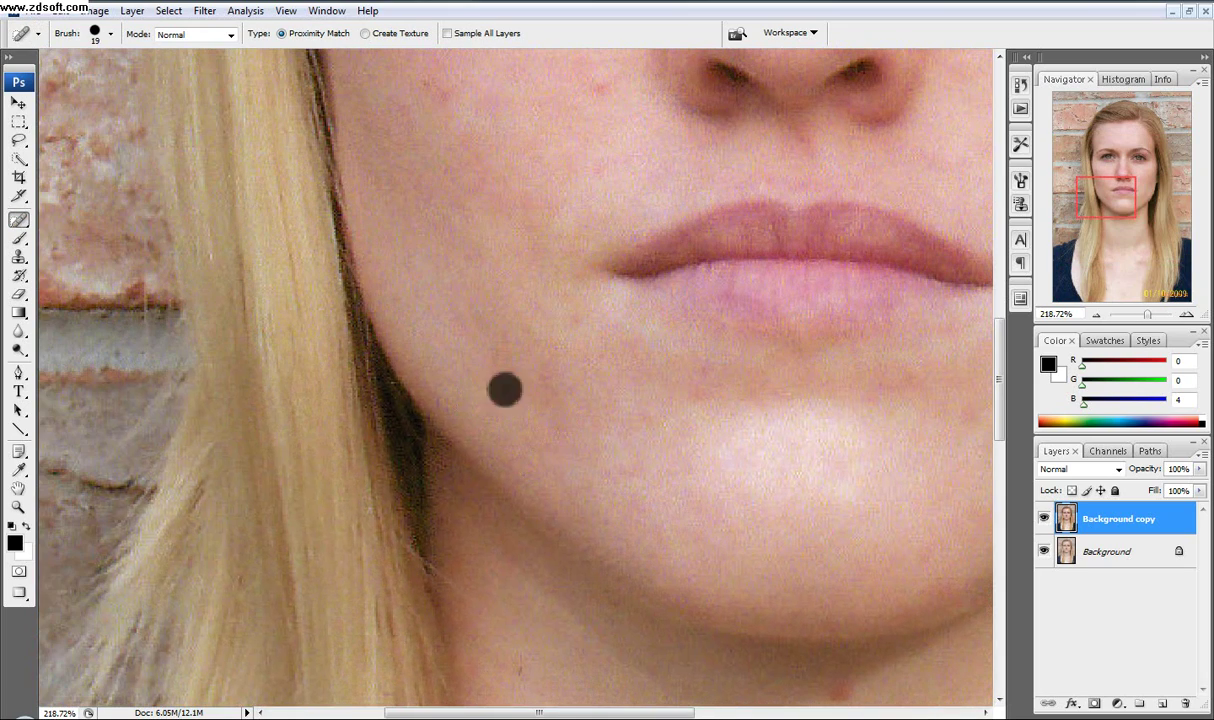
Heal the reddish blemish and the small spots on the opposite side of the chin.
{"action": "left_click_drag", "start_coordinate": [799, 425], "coordinate": [224, 443]}
{"action": "scroll", "coordinate": [530, 350], "scroll_direction": "up", "scroll_amount": 4}
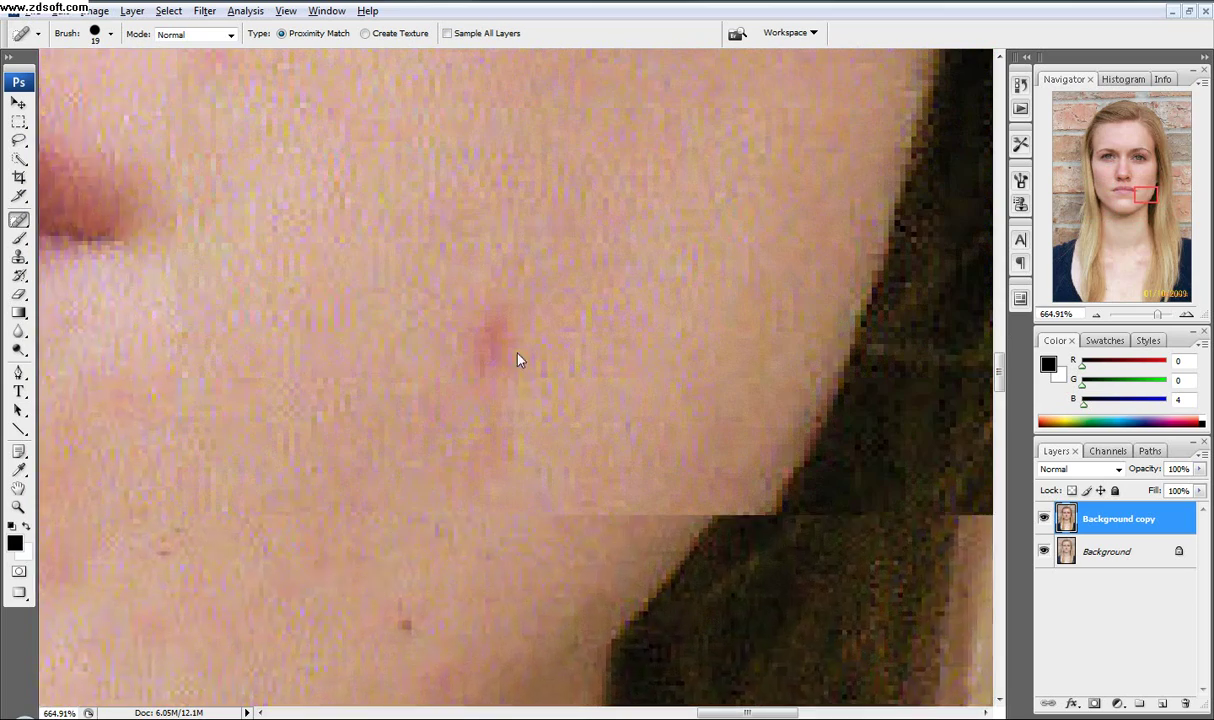
{"action": "left_click", "coordinate": [490, 340]}
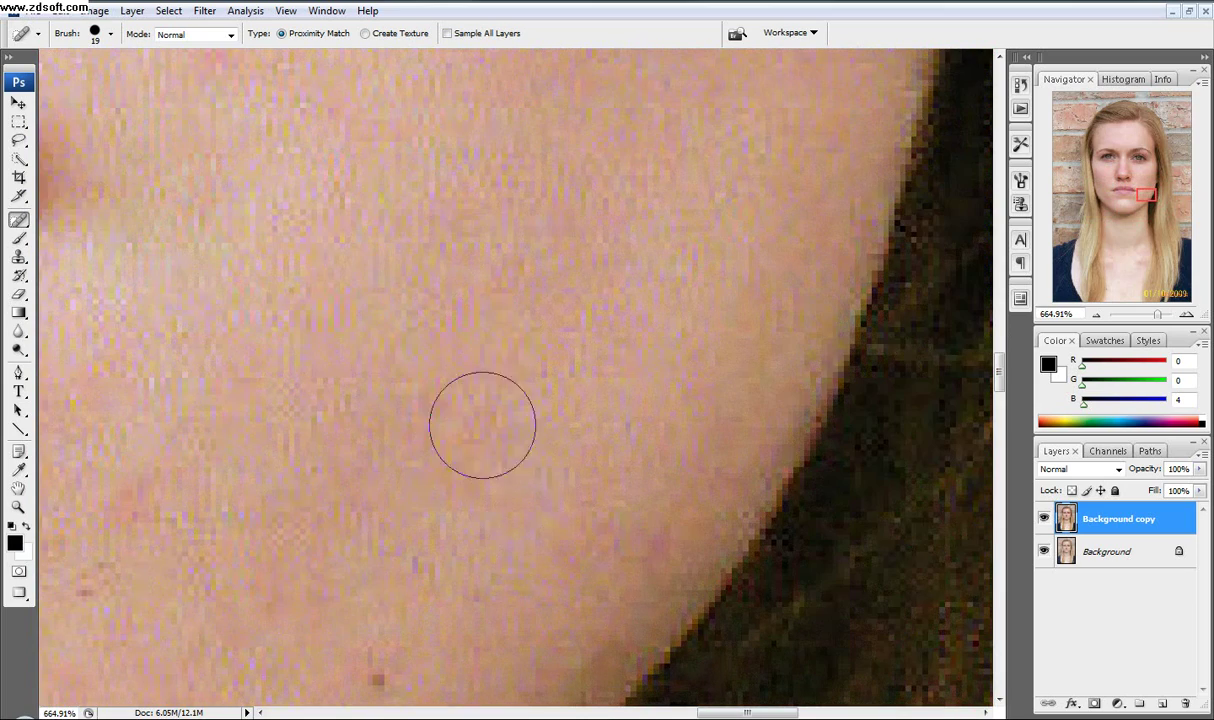
{"action": "left_click_drag", "start_coordinate": [409, 512], "coordinate": [478, 374]}
{"action": "left_click", "coordinate": [442, 549]}
{"action": "scroll", "coordinate": [439, 547], "scroll_direction": "down", "scroll_amount": 6}
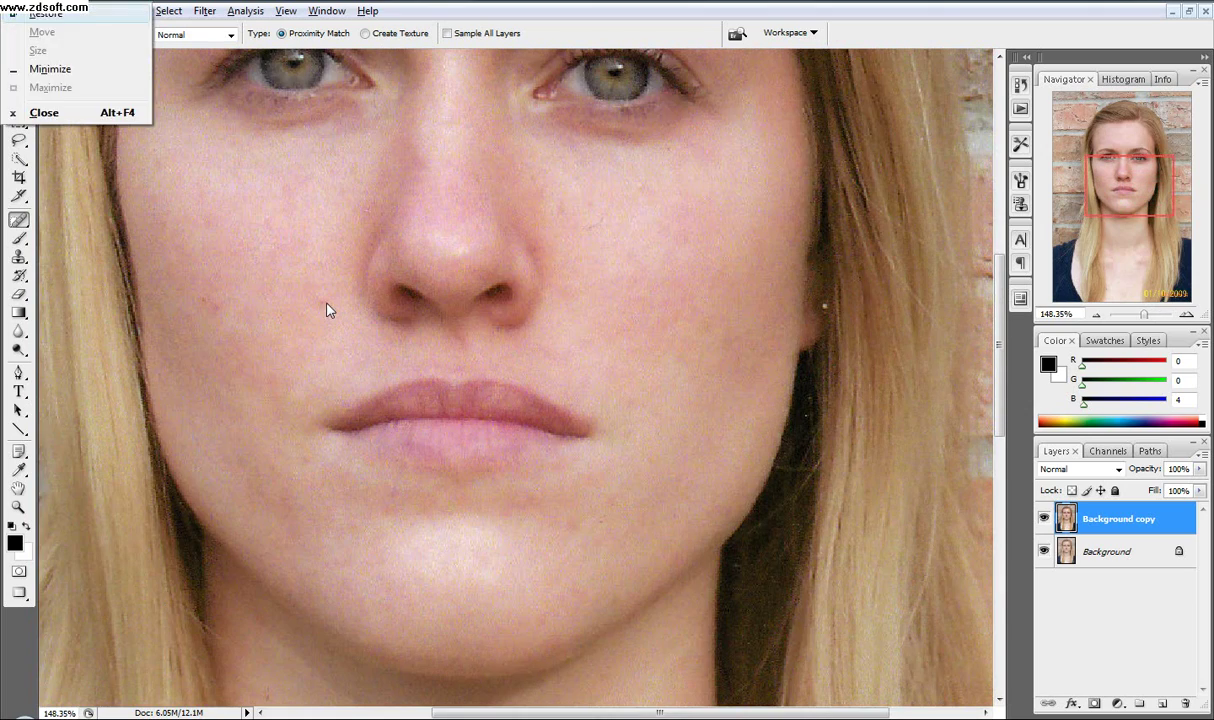
Heal the red spots on the cheek and the dark spots on the forehead near the hairline.
{"action": "left_click", "coordinate": [204, 300]}
{"action": "left_click", "coordinate": [259, 300]}
{"action": "left_click_drag", "start_coordinate": [298, 334], "coordinate": [343, 618]}
{"action": "left_click_drag", "start_coordinate": [290, 155], "coordinate": [358, 267]}
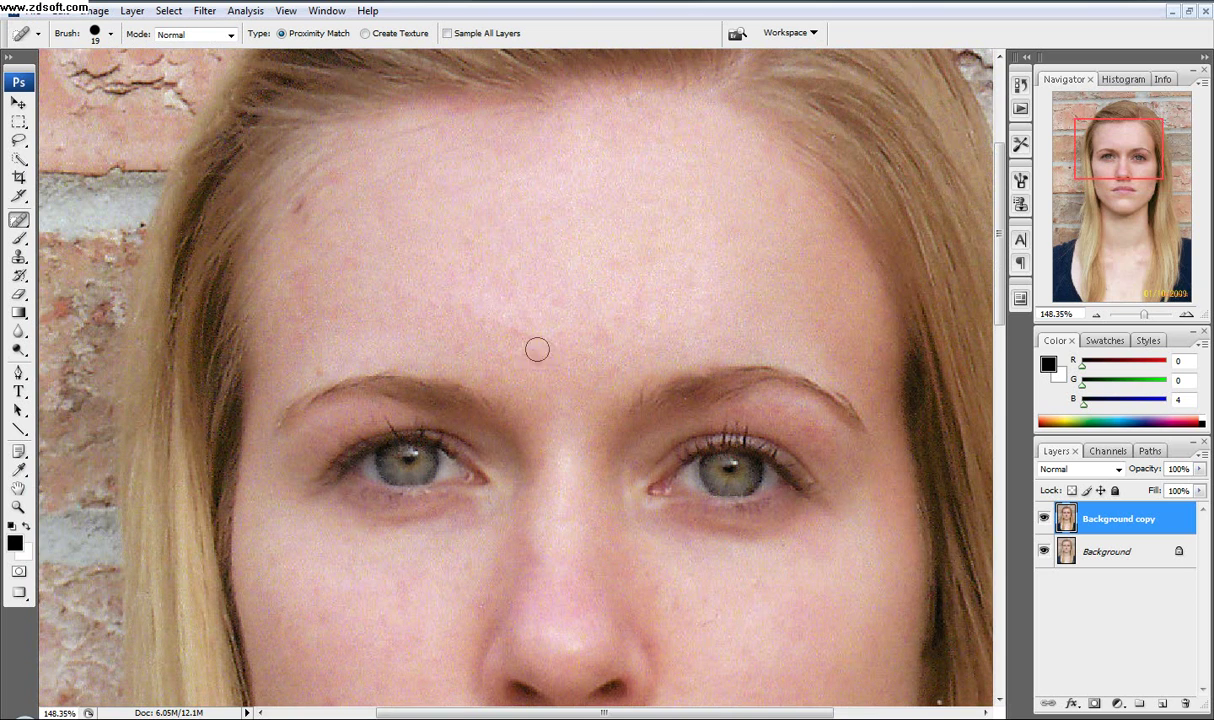
{"action": "left_click", "coordinate": [296, 206]}
{"action": "left_click", "coordinate": [335, 175]}
Heal the red mole under the chin and the small marks on the neck.
{"action": "left_click_drag", "start_coordinate": [786, 594], "coordinate": [632, 205]}
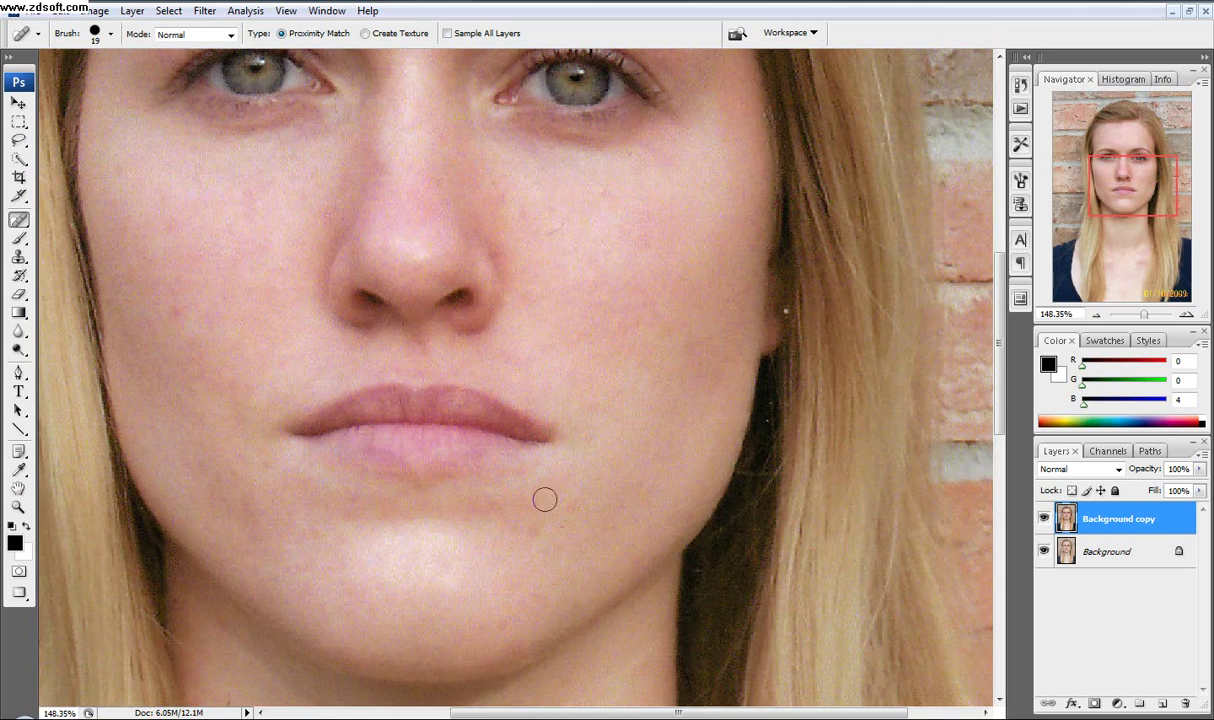
{"action": "scroll", "coordinate": [499, 415], "scroll_direction": "down", "scroll_amount": 7}
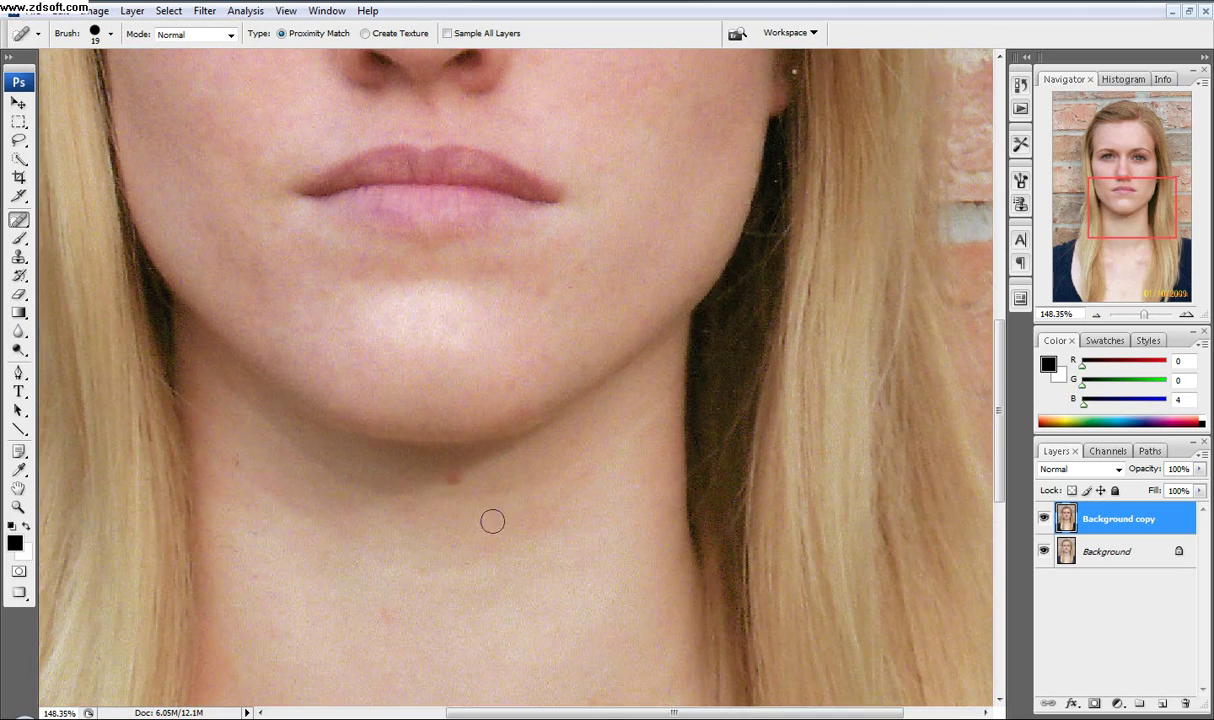
{"action": "left_click", "coordinate": [450, 265]}
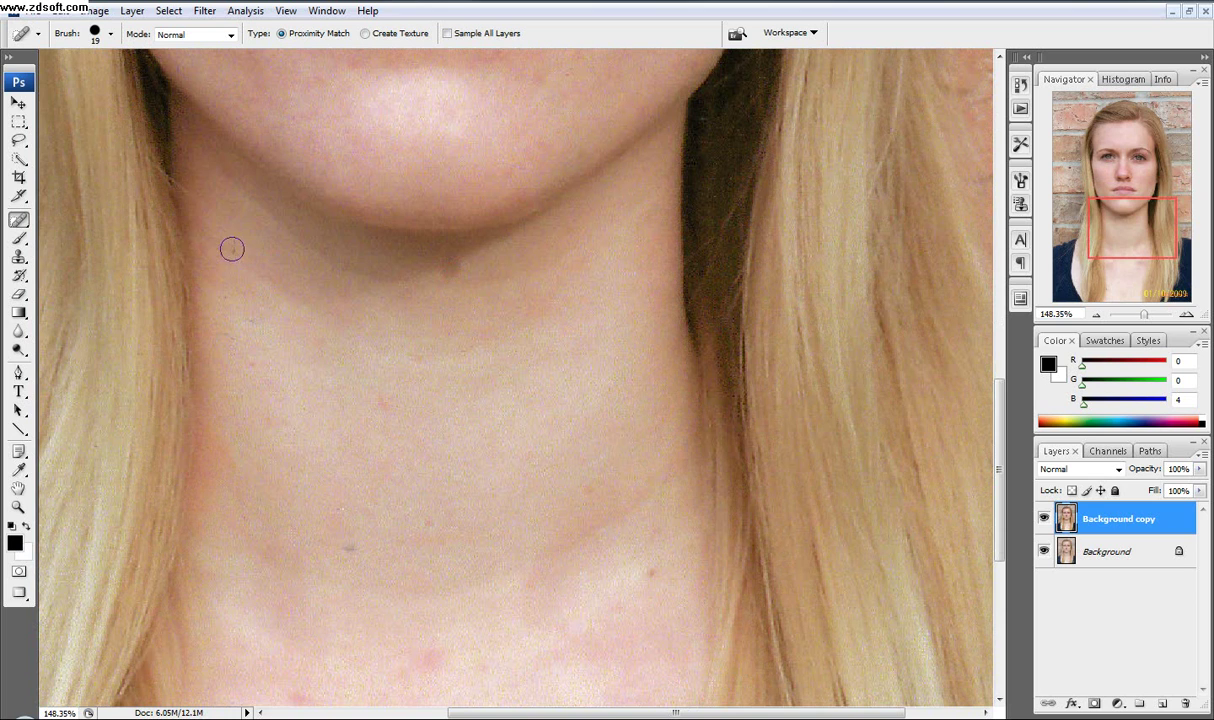
{"action": "left_click", "coordinate": [348, 548]}
{"action": "left_click", "coordinate": [382, 401]}
{"action": "left_click", "coordinate": [555, 460]}
Heal the spots and moles across the upper chest, from the base of the neck to the hair edge.
{"action": "left_click_drag", "start_coordinate": [404, 568], "coordinate": [475, 402]}
{"action": "left_click", "coordinate": [406, 357]}
{"action": "left_click_drag", "start_coordinate": [556, 315], "coordinate": [506, 327]}
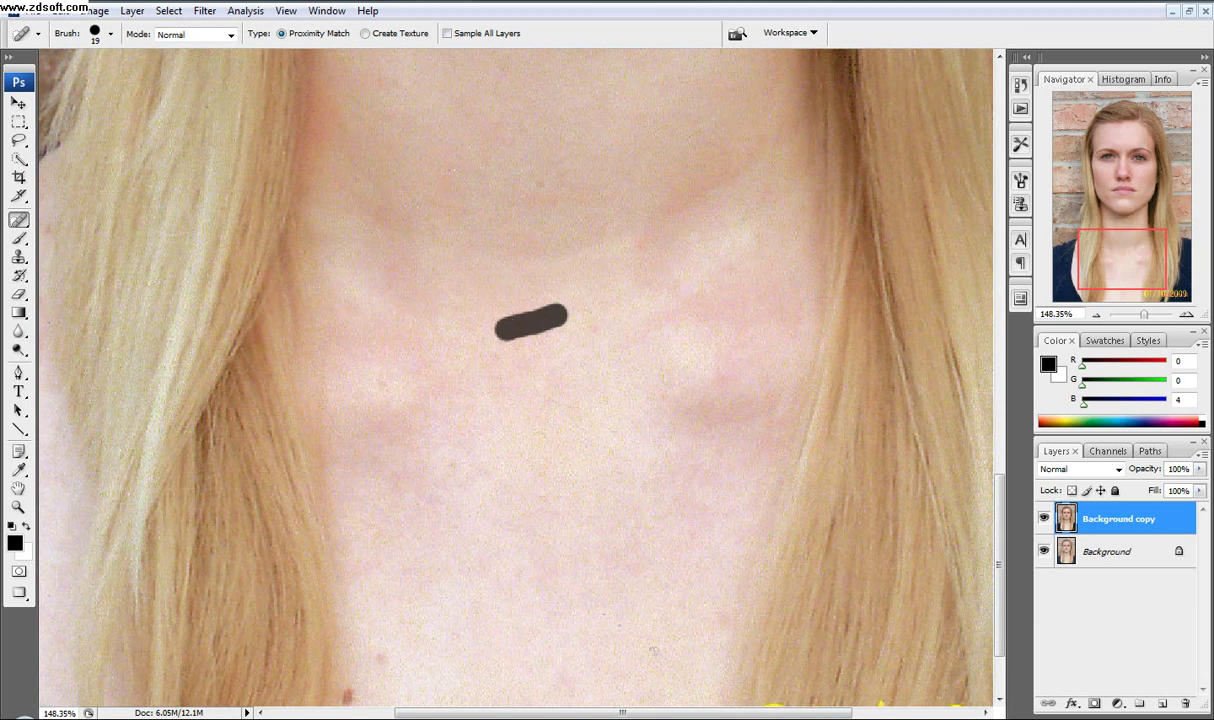
{"action": "mouse_move", "coordinate": [476, 384]}
{"action": "left_mouse_down"}
{"action": "mouse_move", "coordinate": [513, 290]}
{"action": "mouse_move", "coordinate": [551, 262]}
{"action": "left_mouse_up"}
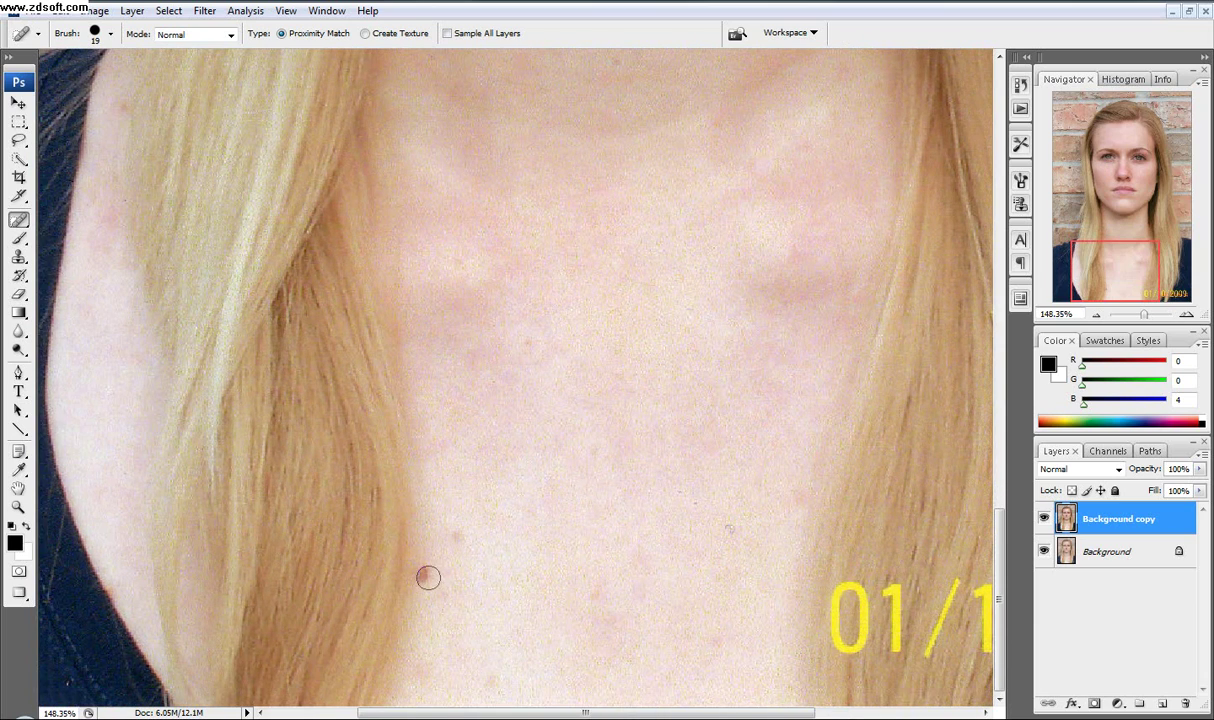
{"action": "scroll", "coordinate": [545, 455], "scroll_direction": "down", "scroll_amount": 2}
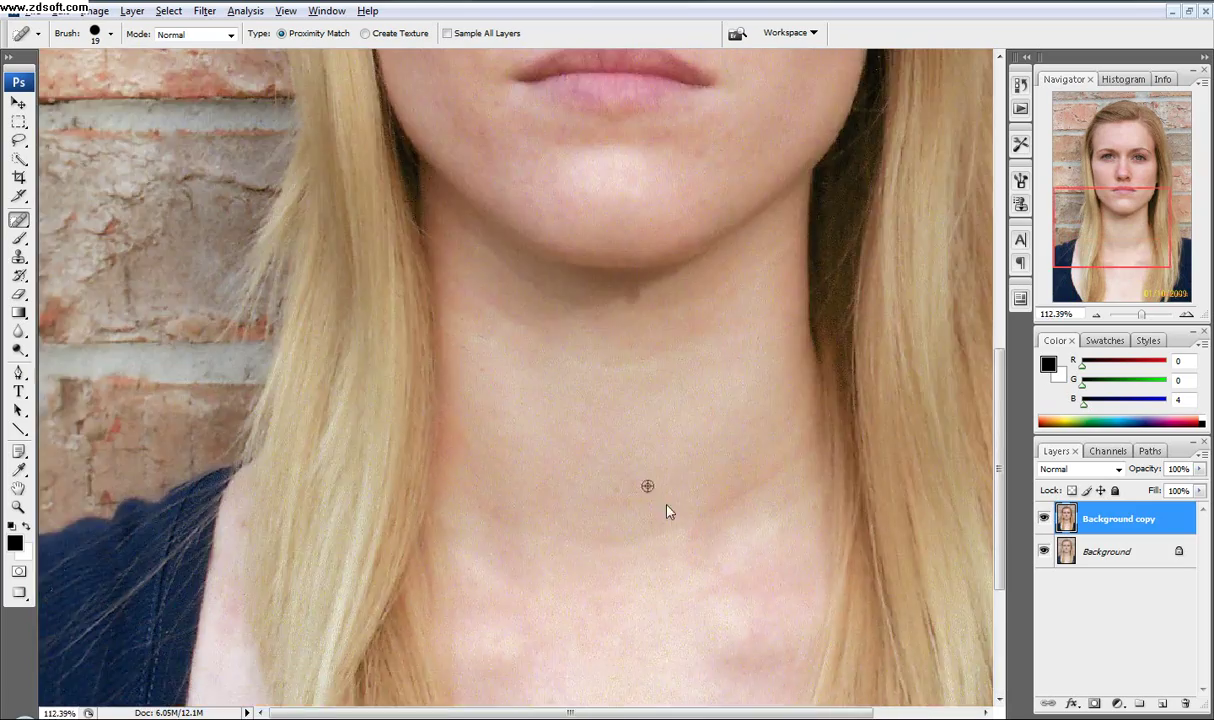
{"action": "scroll", "coordinate": [647, 486], "scroll_direction": "up", "scroll_amount": 4}
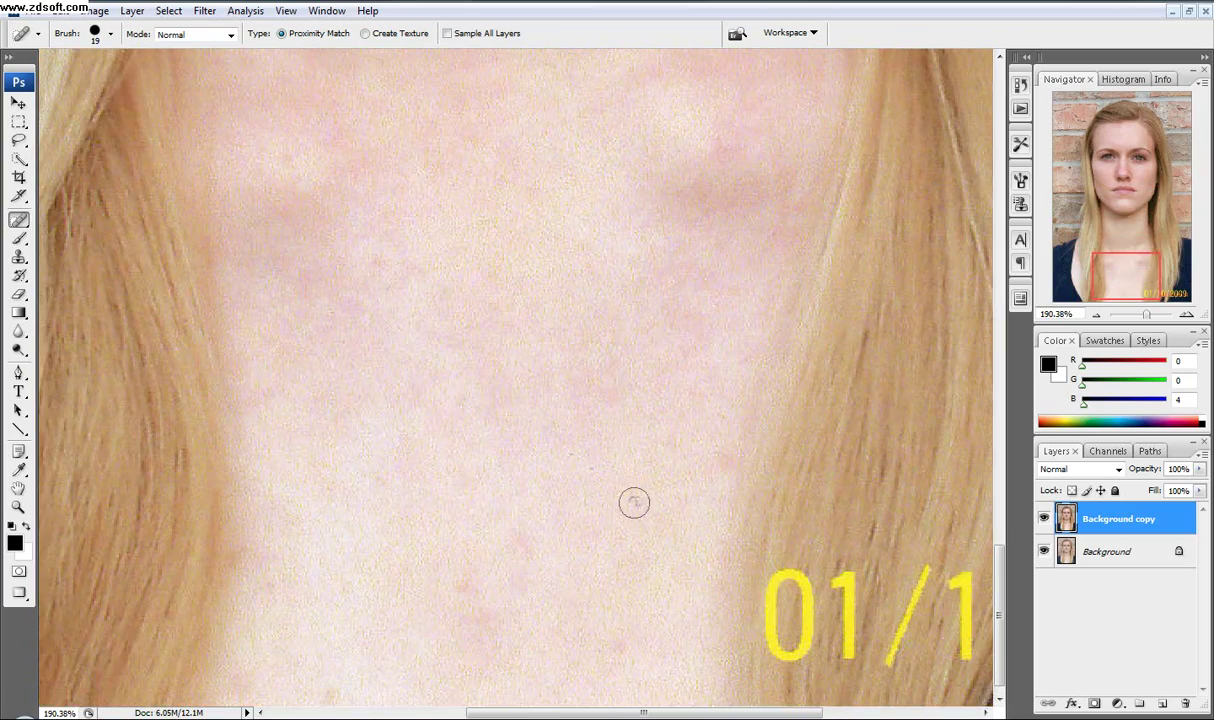
{"action": "scroll", "coordinate": [545, 350], "scroll_direction": "up", "scroll_amount": 3}
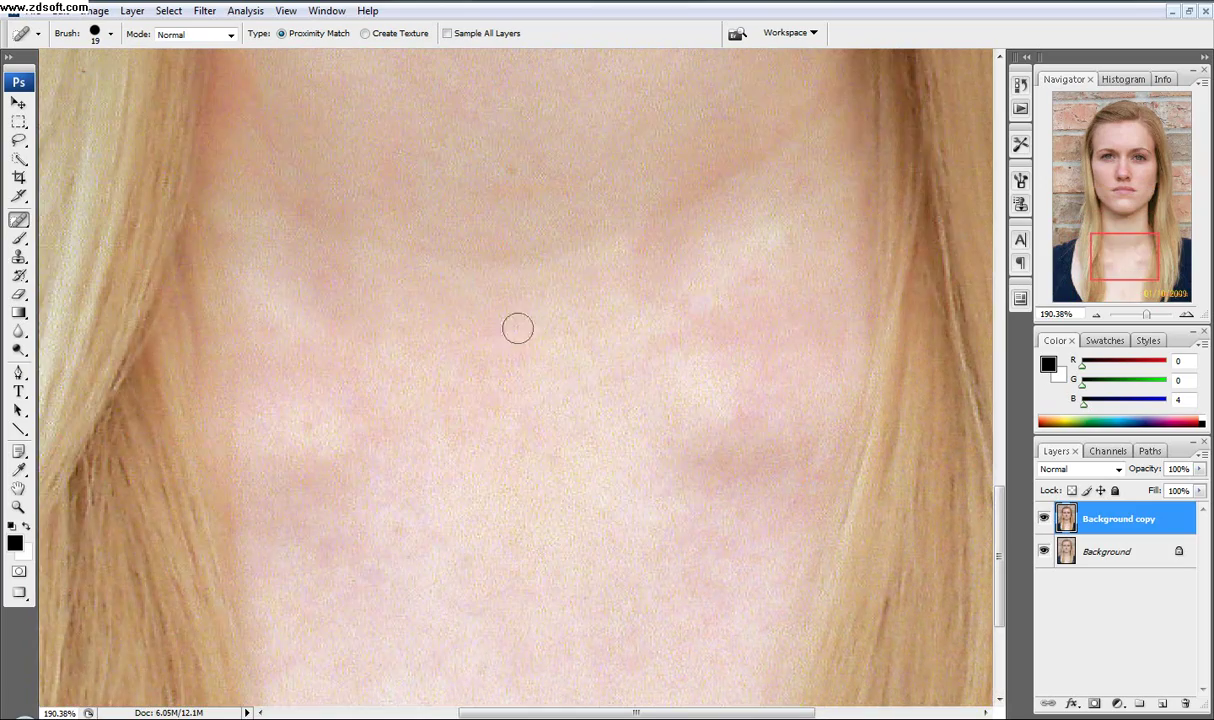
Heal the leftover dark smudge in the shadow under the chin.
{"action": "scroll", "coordinate": [540, 320], "scroll_direction": "down", "scroll_amount": 5}
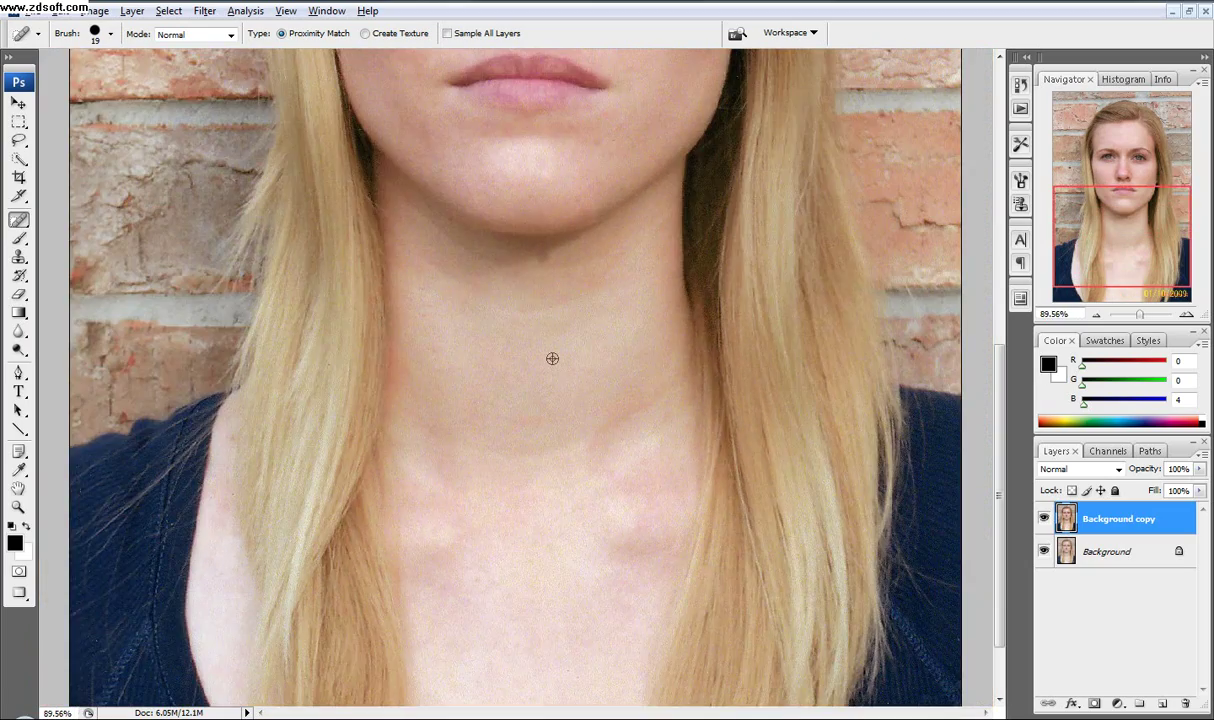
{"action": "scroll", "coordinate": [553, 334], "scroll_direction": "up", "scroll_amount": 9}
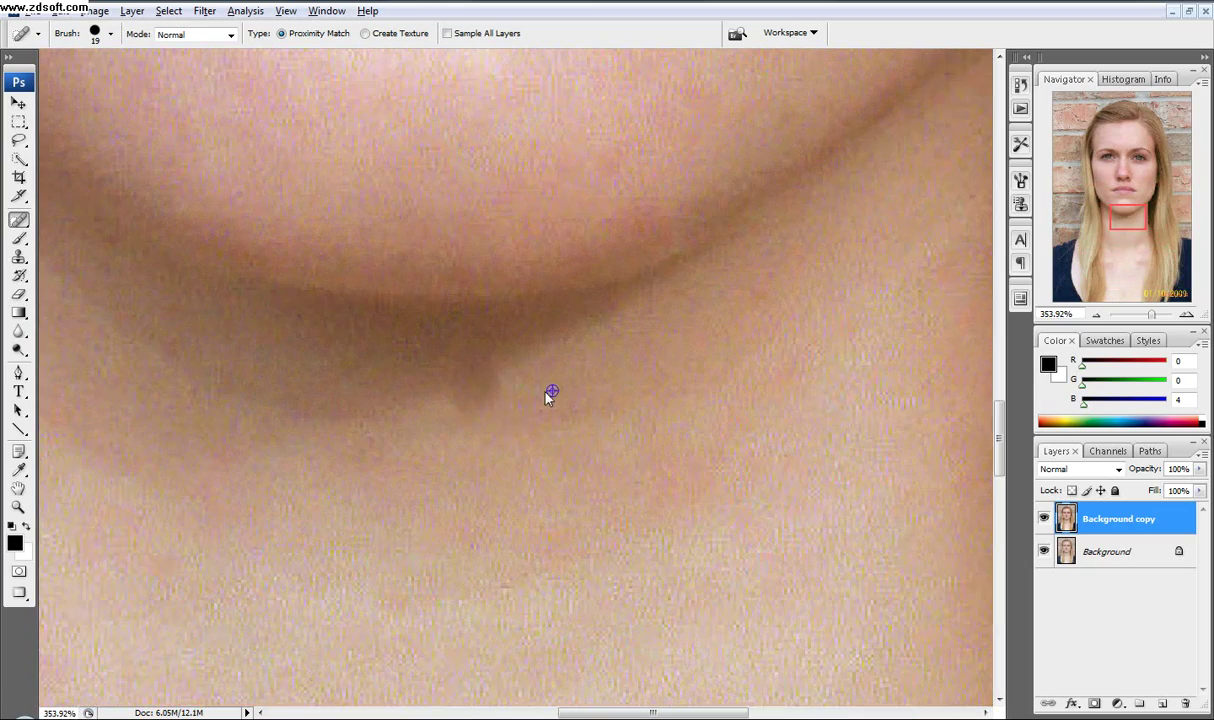
{"action": "left_click", "coordinate": [484, 393]}
{"action": "scroll", "coordinate": [542, 469], "scroll_direction": "down", "scroll_amount": 5}
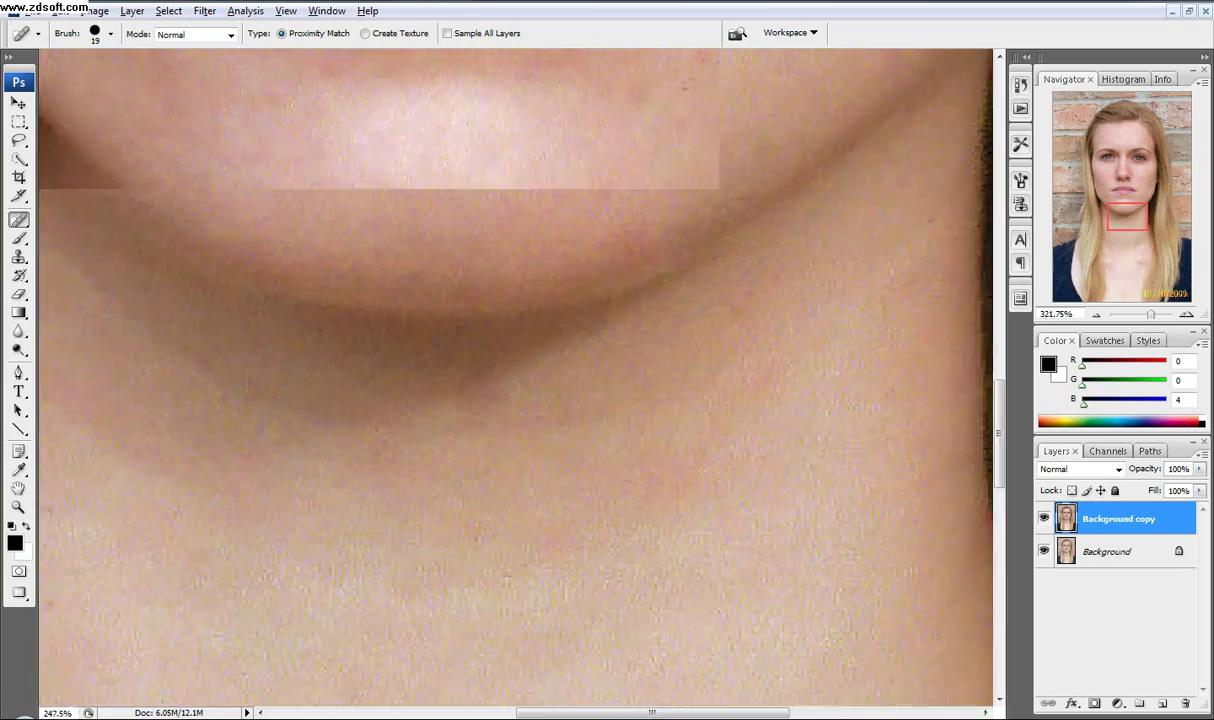
{"action": "scroll", "coordinate": [623, 488], "scroll_direction": "down", "scroll_amount": 5}
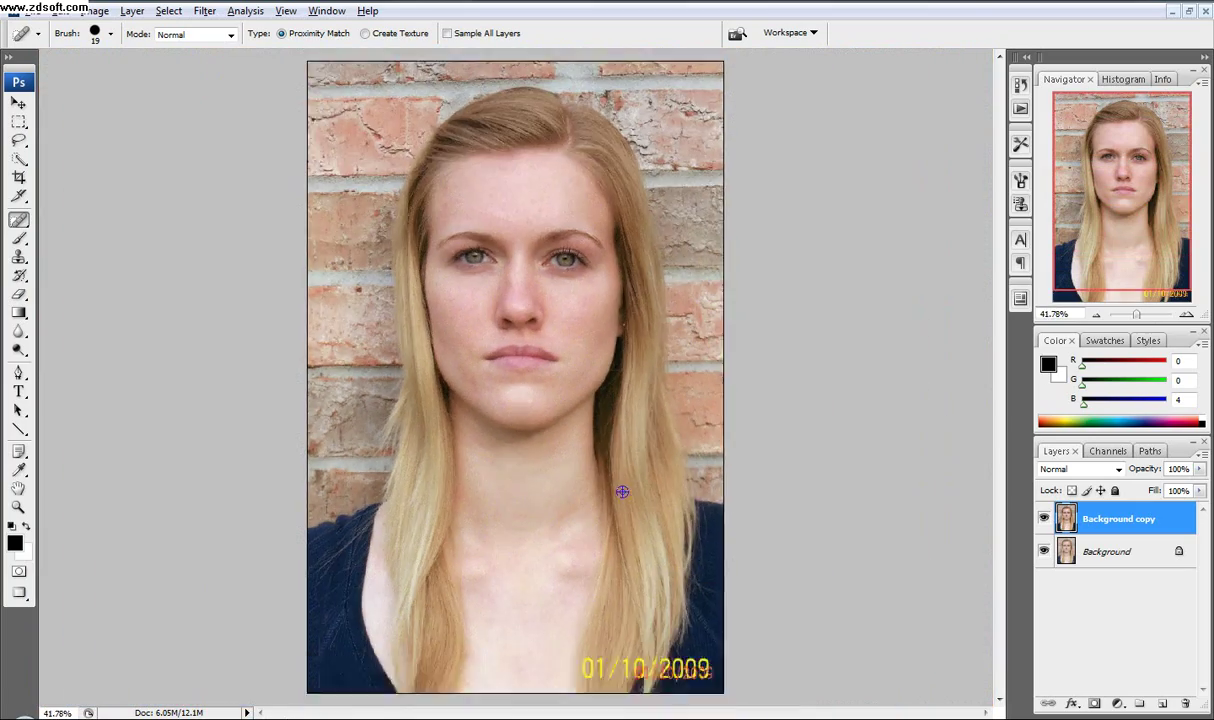
{"action": "scroll", "coordinate": [523, 506], "scroll_direction": "up", "scroll_amount": 6}
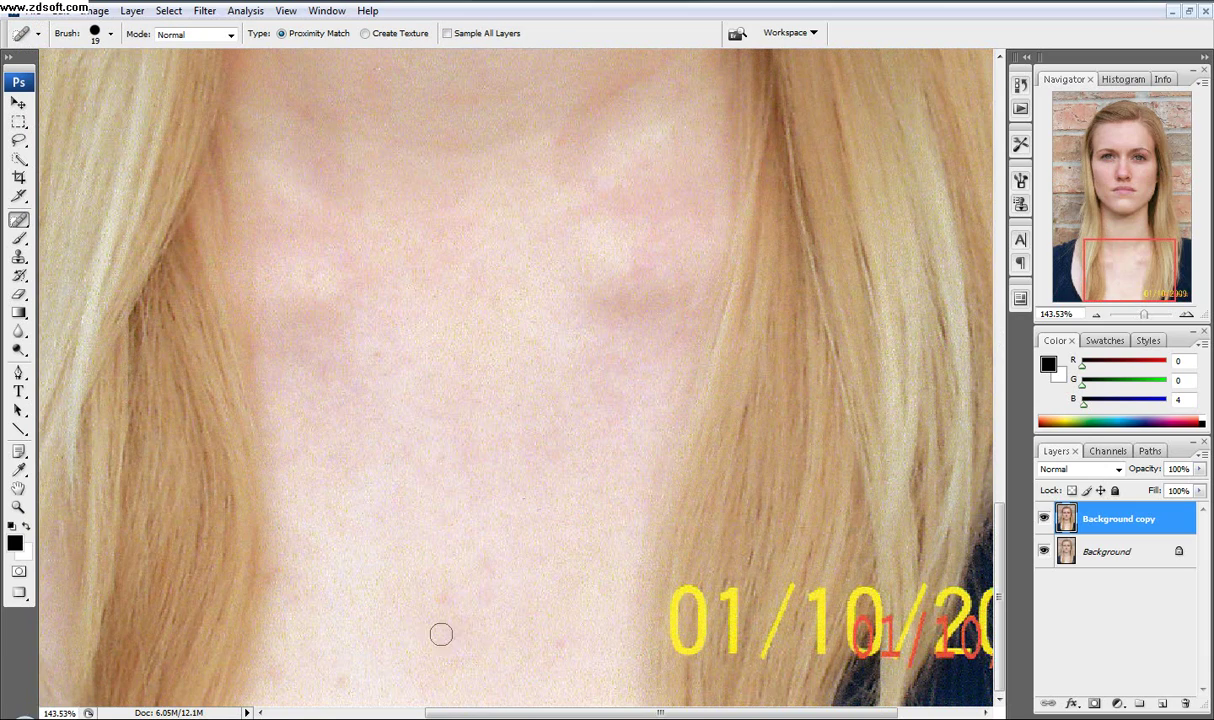
{"action": "scroll", "coordinate": [521, 503], "scroll_direction": "down", "scroll_amount": 3}
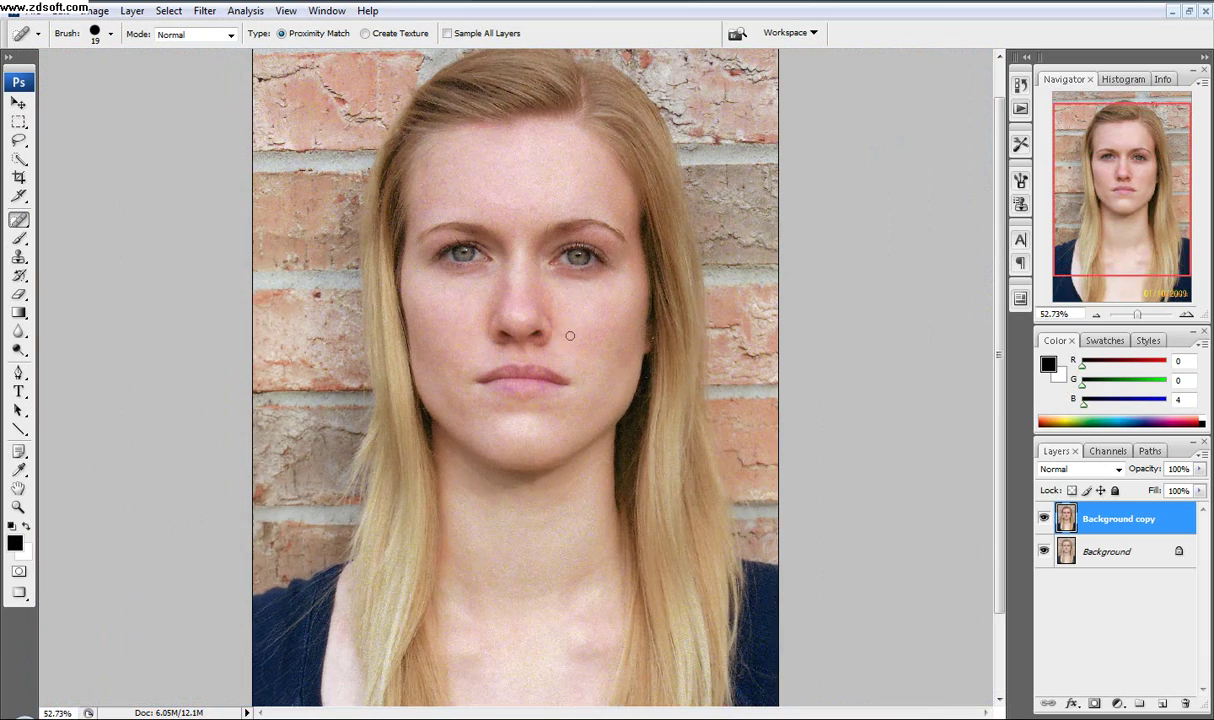
{"action": "scroll", "coordinate": [583, 340], "scroll_direction": "up", "scroll_amount": 2}
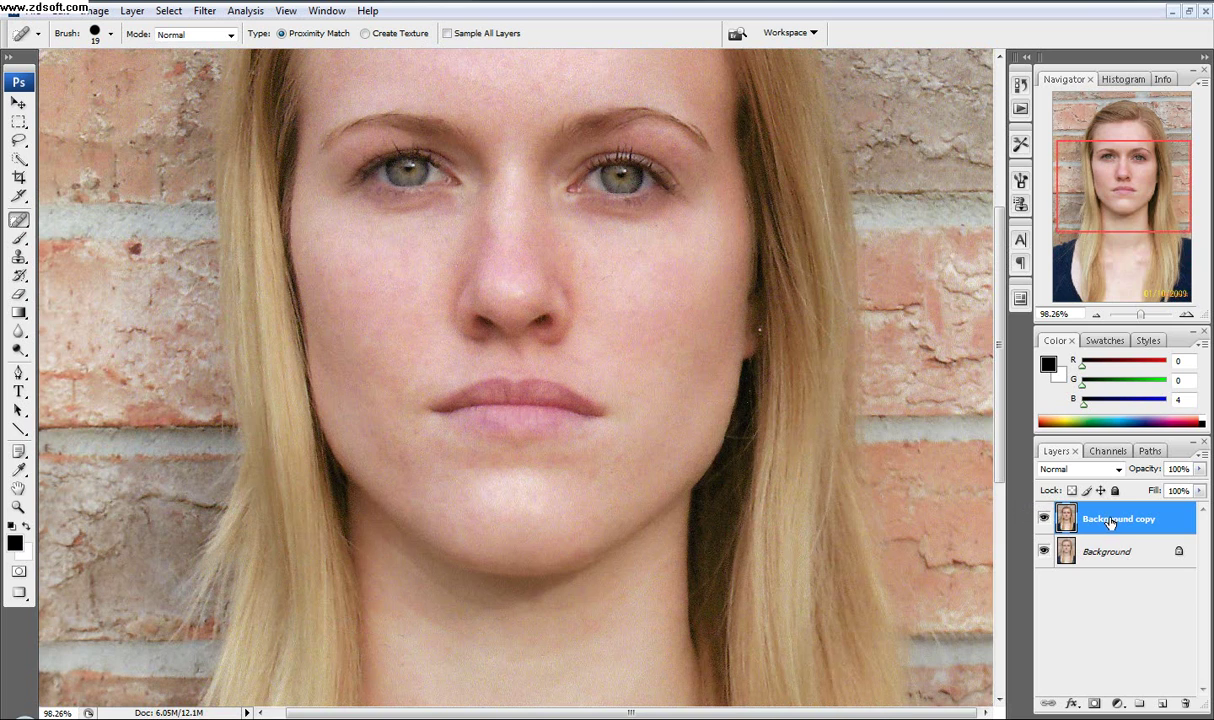
Duplicate the retouched layer and add a black layer mask that hides the whole copy.
{"action": "left_click_drag", "start_coordinate": [1111, 521], "coordinate": [1163, 705]}
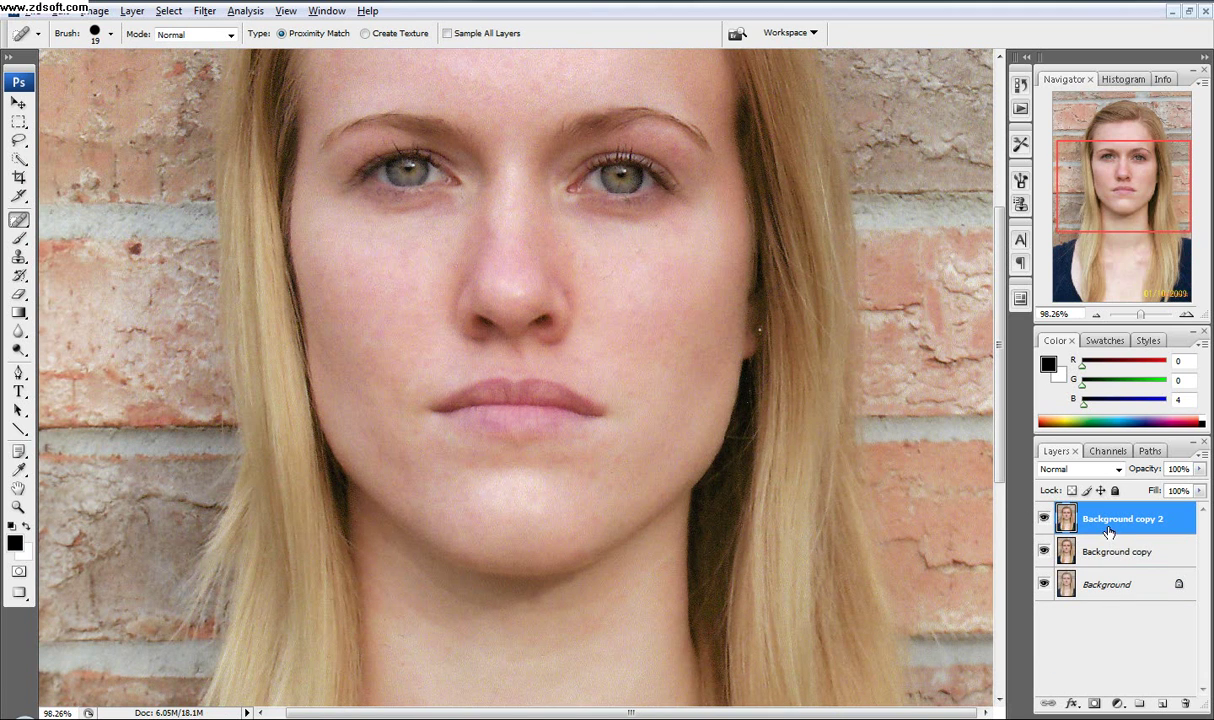
{"action": "left_click", "coordinate": [1094, 706], "text": "alt"}
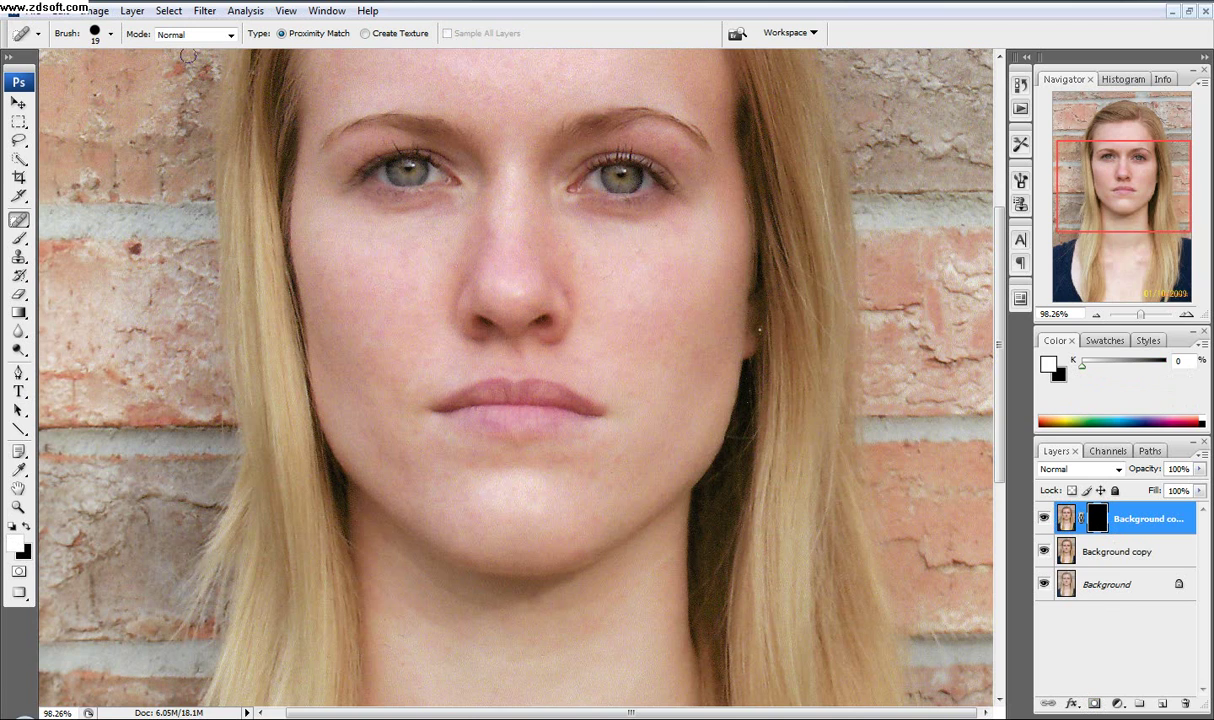
Apply Surface Blur to the masked layer's image, not its mask, with a radius of 4 pixels and a threshold of 63 levels.
{"action": "left_click", "coordinate": [1064, 516]}
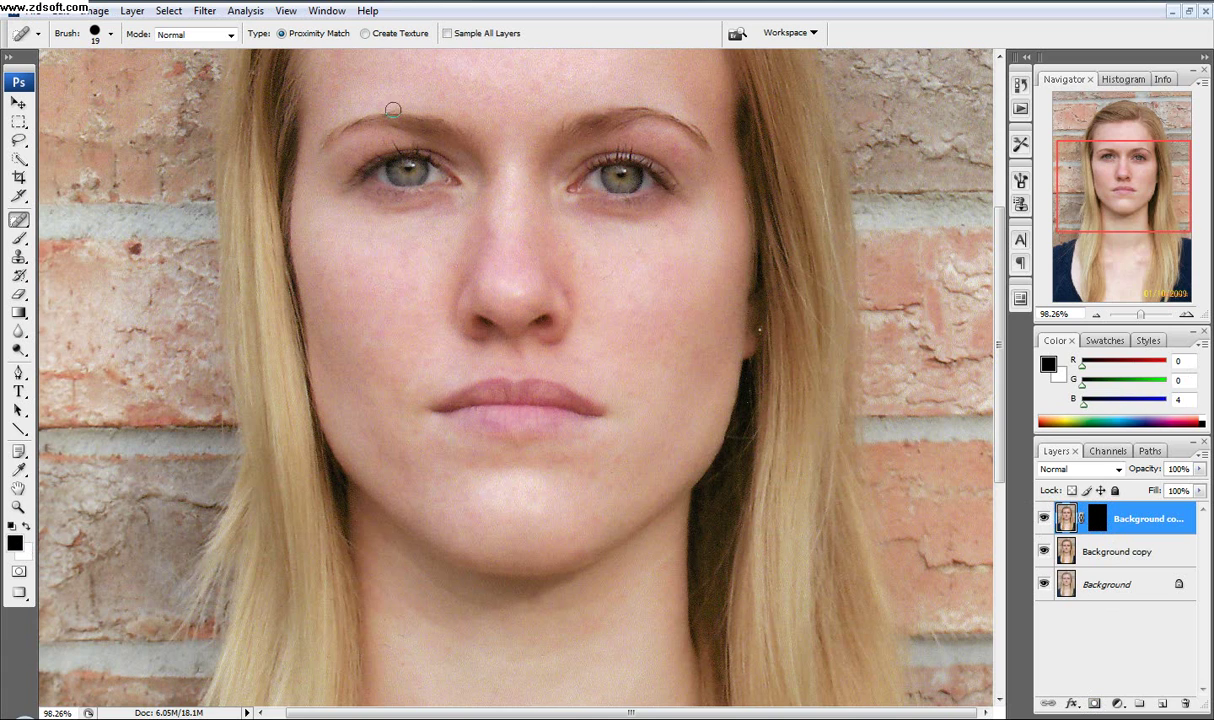
{"action": "left_click", "coordinate": [204, 11]}
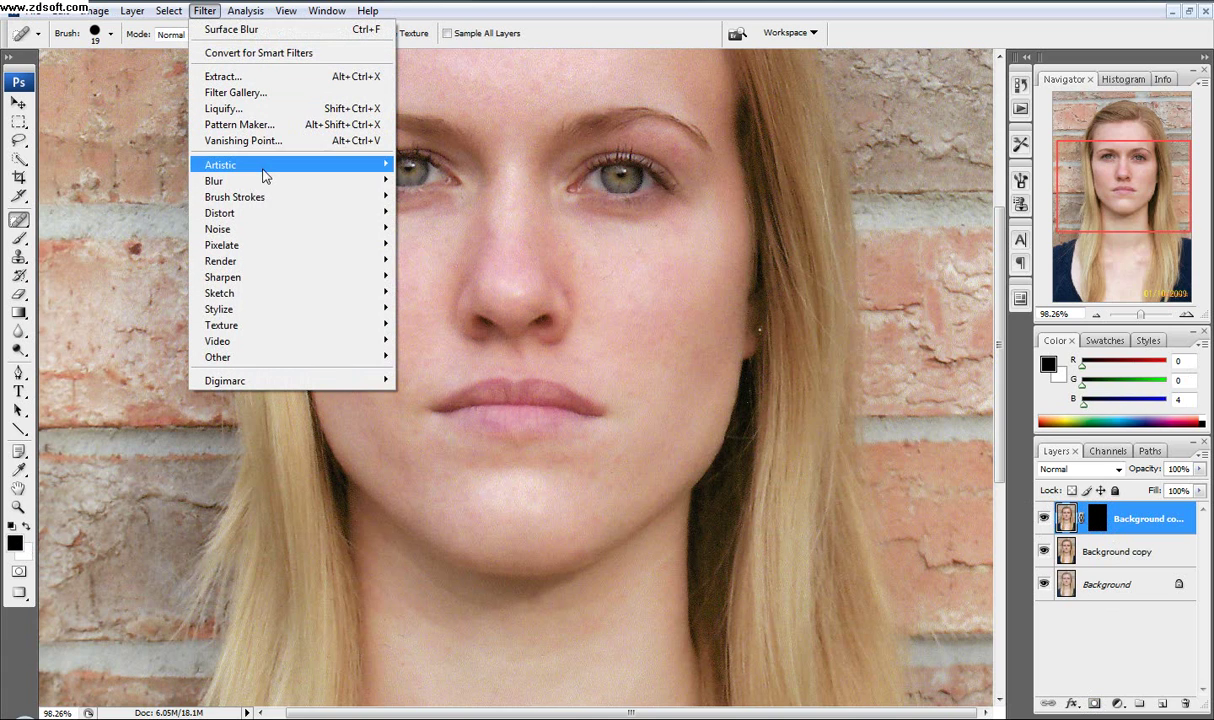
{"action": "mouse_move", "coordinate": [268, 182]}
{"action": "left_click", "coordinate": [410, 327]}
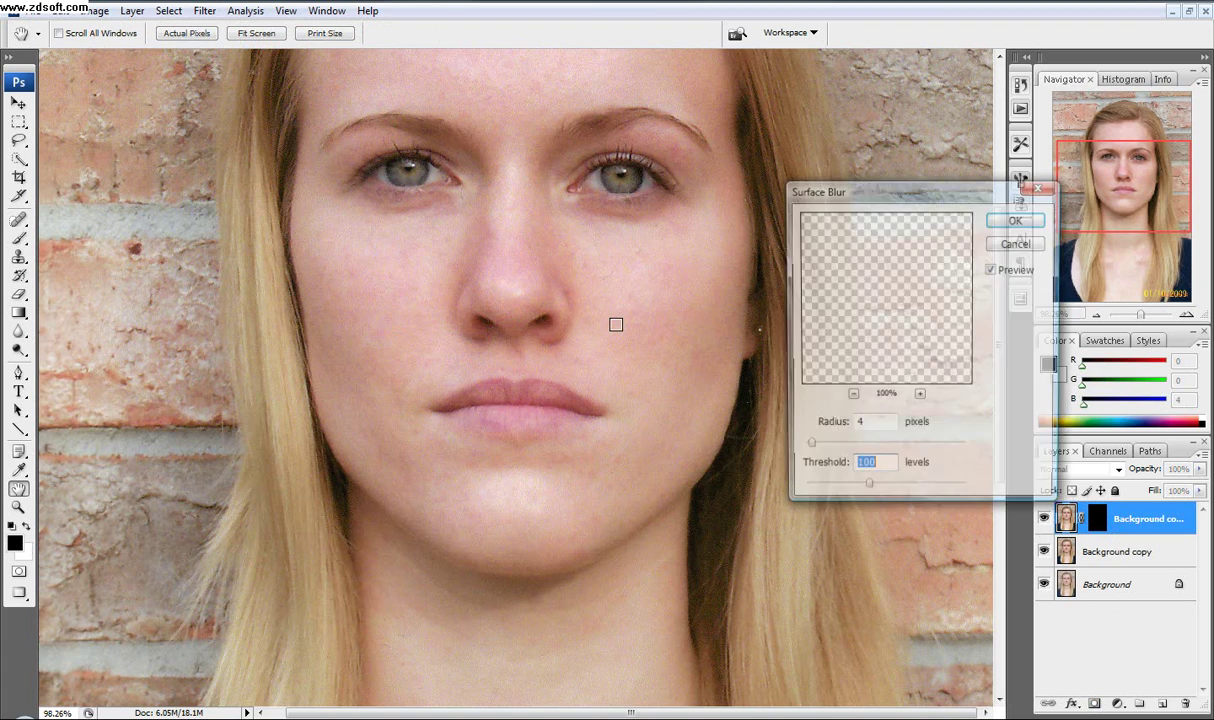
{"action": "left_click_drag", "start_coordinate": [868, 489], "coordinate": [848, 495]}
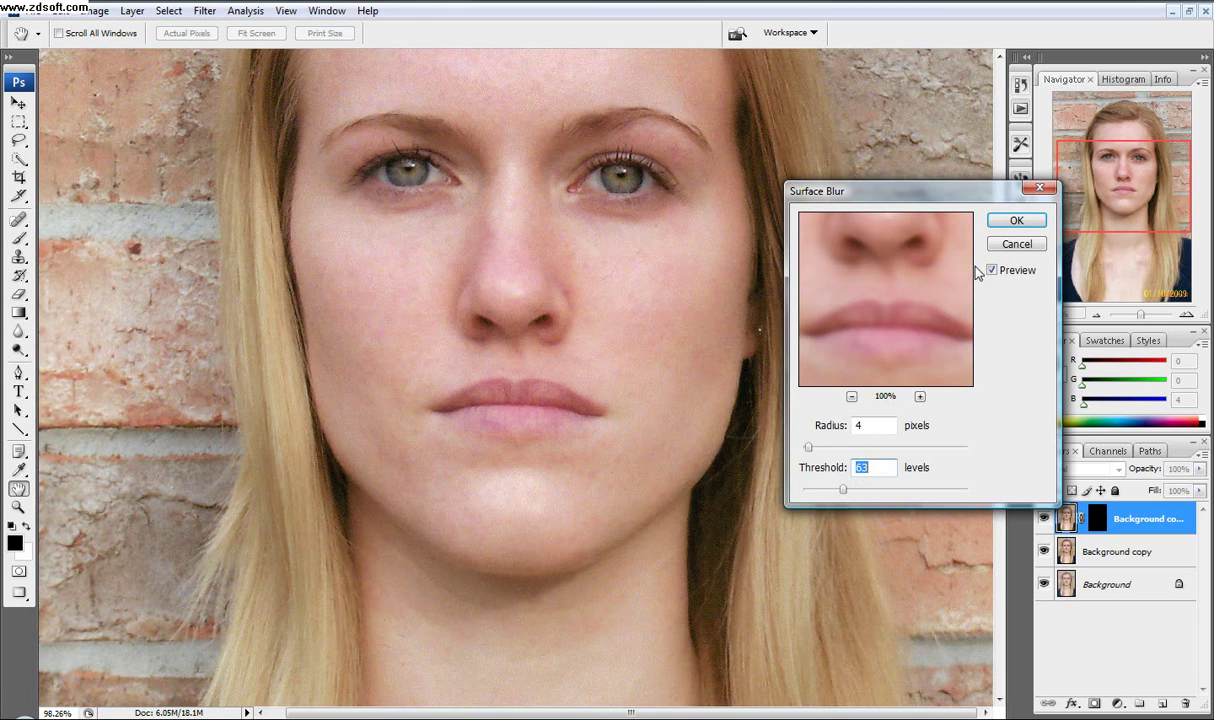
{"action": "left_click", "coordinate": [1005, 221]}
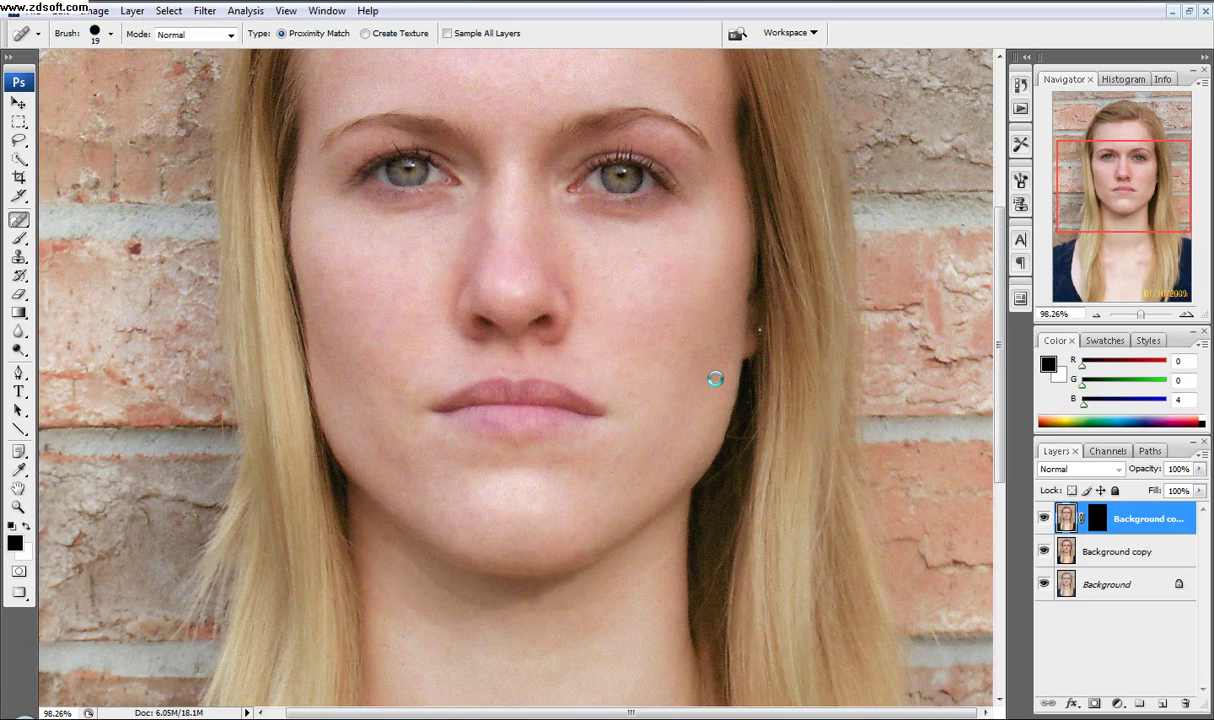
Paint white over the forehead on the surface-blurred layer's mask with a 150-pixel brush at 83% opacity.
{"action": "scroll", "coordinate": [643, 350], "scroll_direction": "down", "scroll_amount": 2}
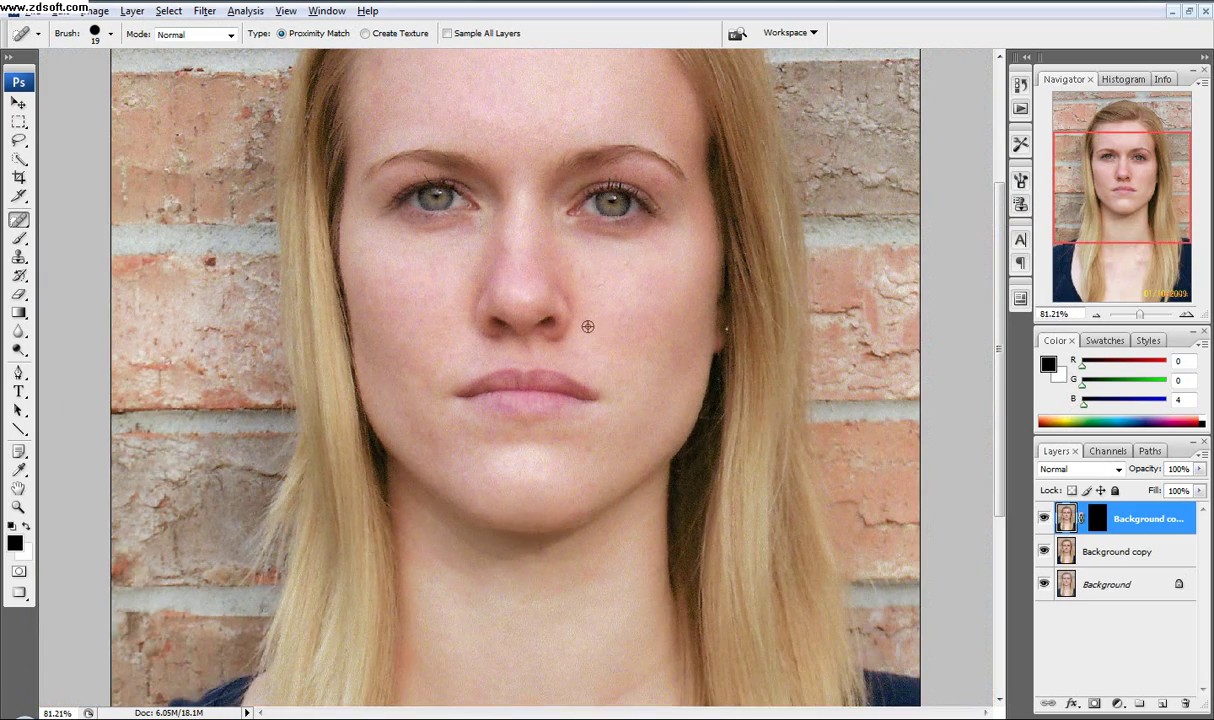
{"action": "scroll", "coordinate": [558, 293], "scroll_direction": "up", "scroll_amount": 2}
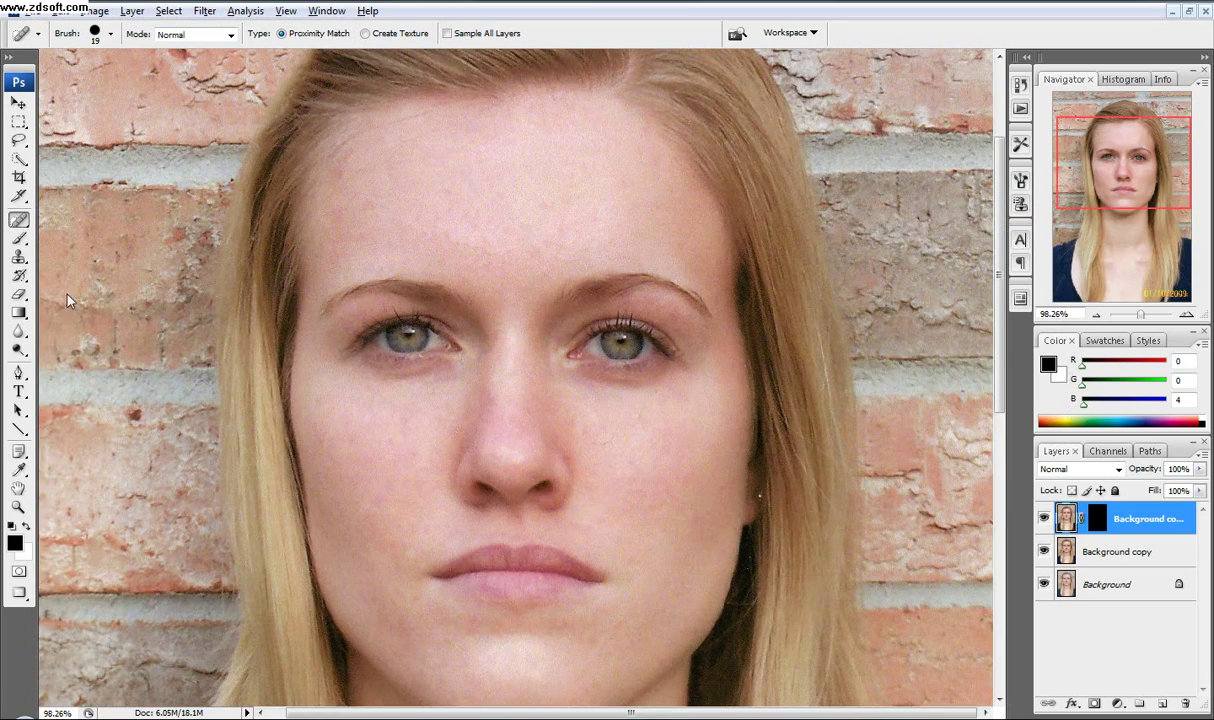
{"action": "left_click", "coordinate": [19, 238]}
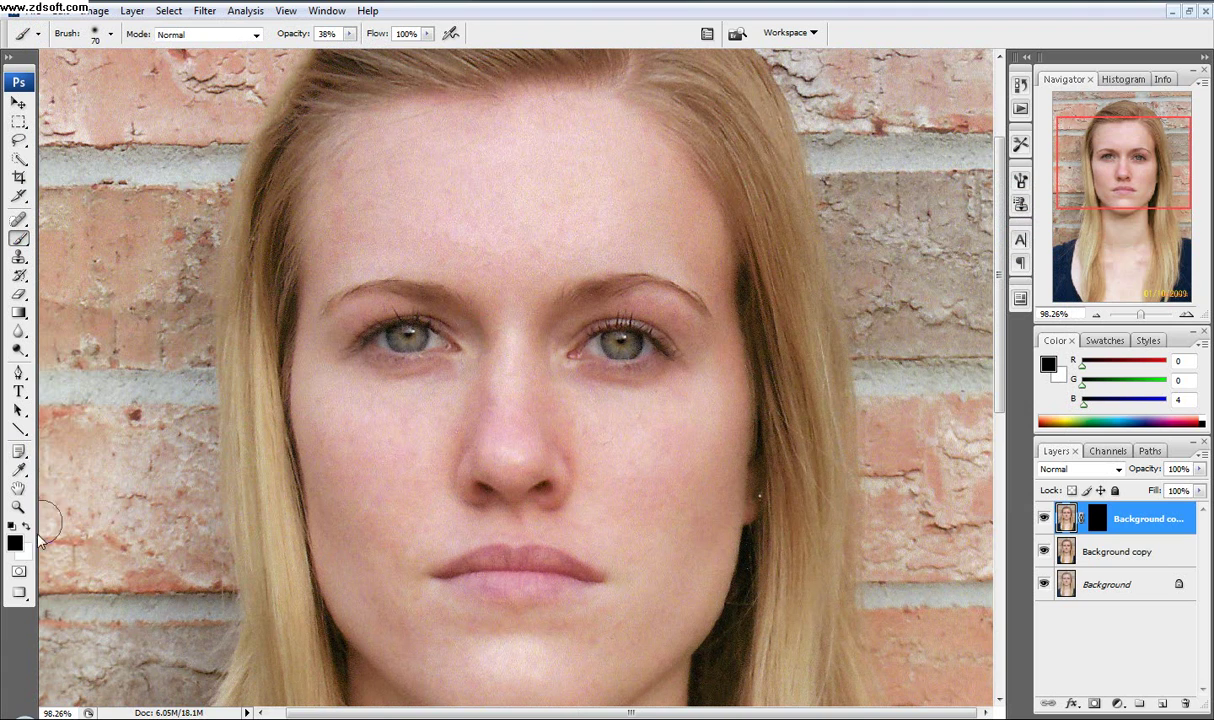
{"action": "left_click", "coordinate": [25, 522]}
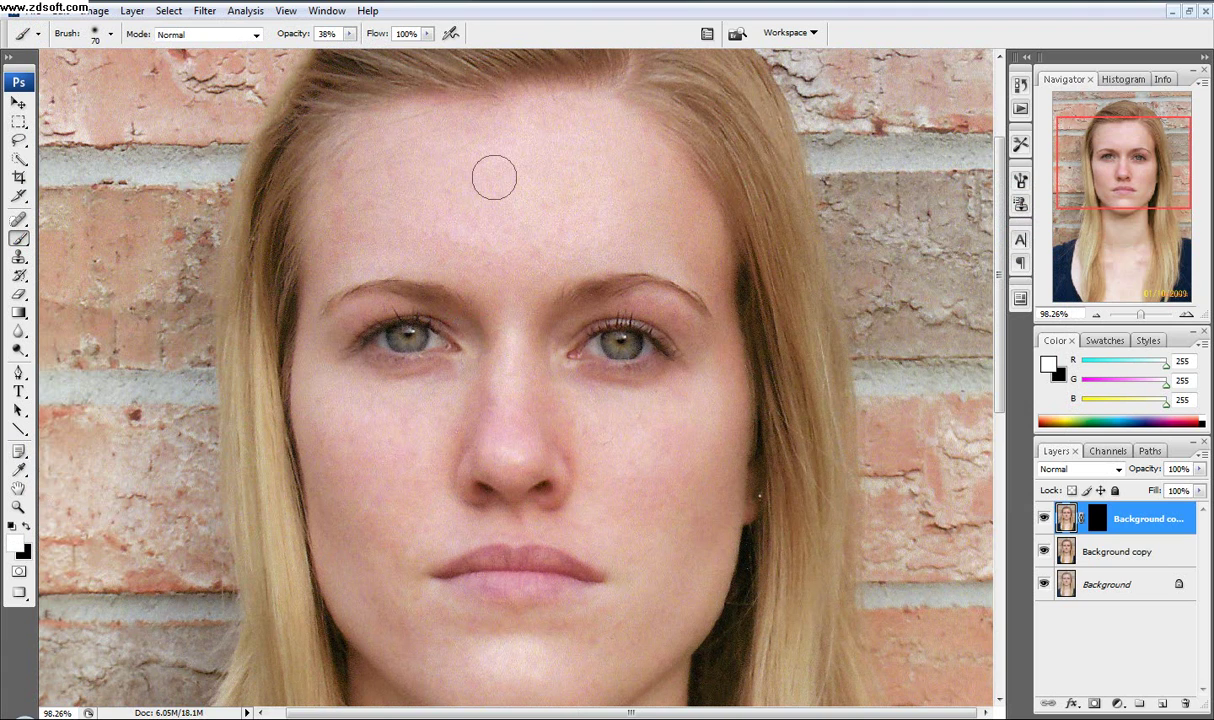
{"action": "key", "text": "bracketright"}
{"action": "key", "text": "bracketright"}
{"action": "key", "text": "bracketright"}
{"action": "key", "text": "bracketright"}
{"action": "key", "text": "bracketright"}
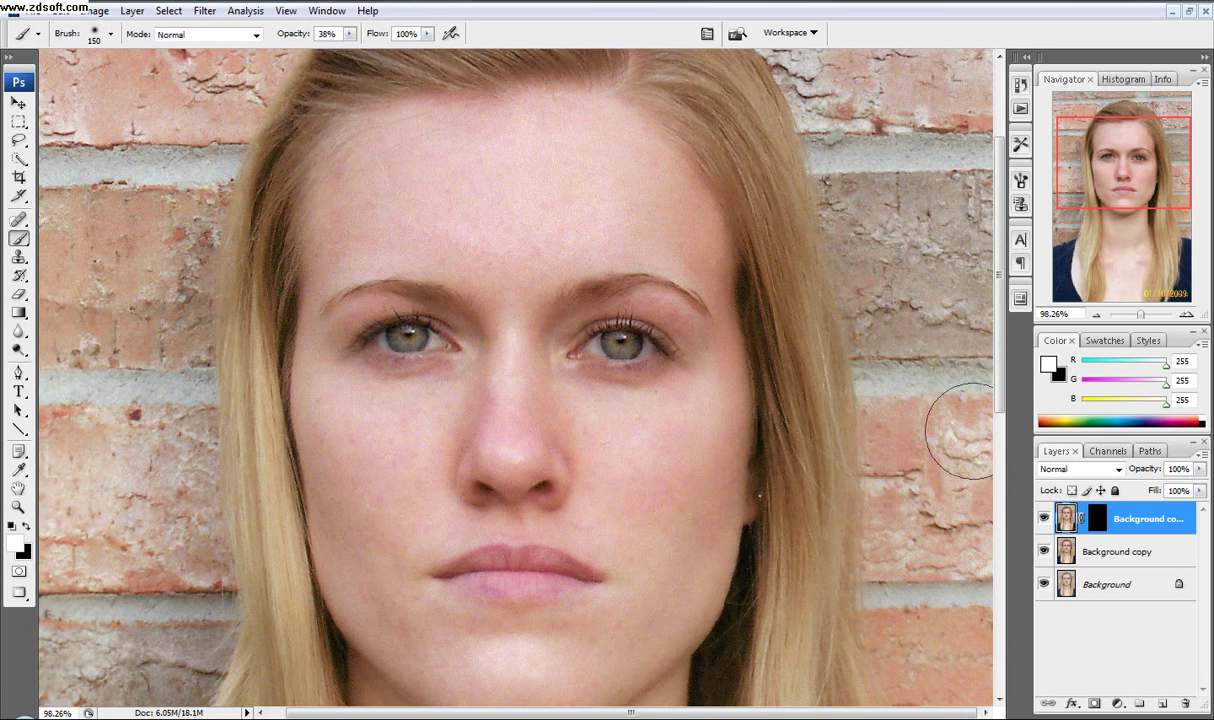
{"action": "left_click", "coordinate": [1093, 514]}
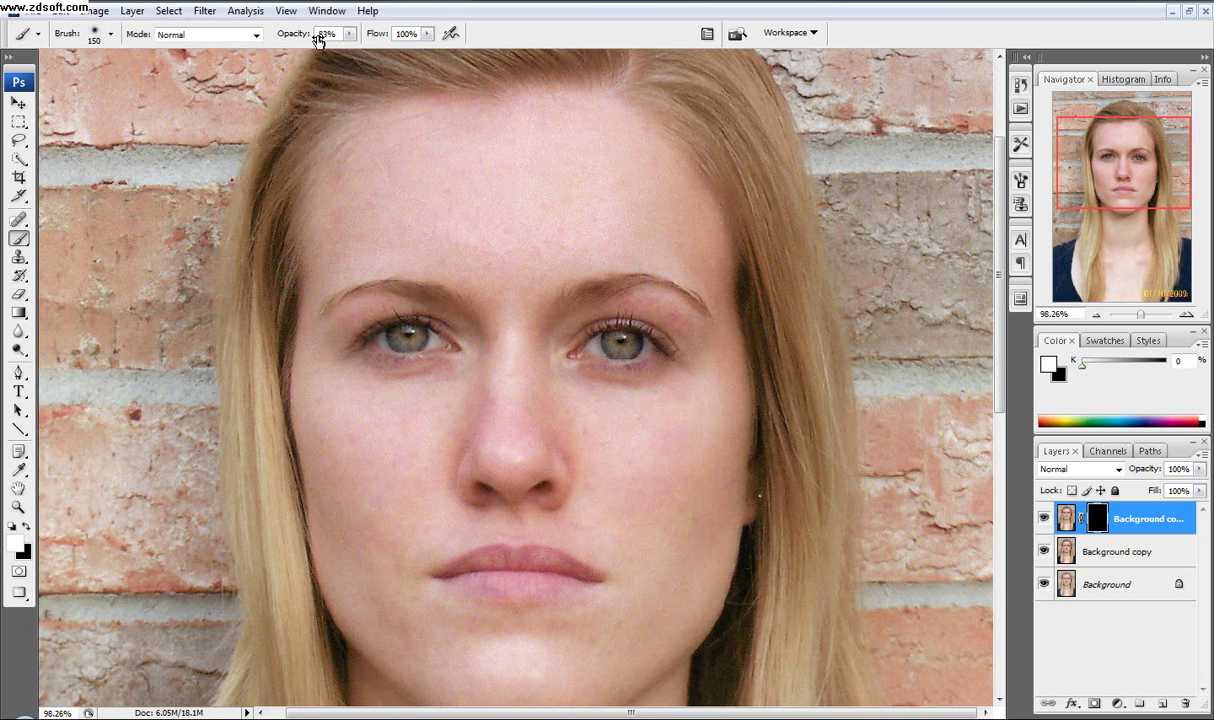
{"action": "mouse_move", "coordinate": [500, 170]}
{"action": "left_mouse_down"}
{"action": "mouse_move", "coordinate": [543, 228]}
{"action": "mouse_move", "coordinate": [489, 208]}
{"action": "mouse_move", "coordinate": [374, 222]}
{"action": "mouse_move", "coordinate": [645, 209]}
{"action": "mouse_move", "coordinate": [599, 168]}
{"action": "mouse_move", "coordinate": [398, 154]}
{"action": "mouse_move", "coordinate": [506, 245]}
{"action": "left_mouse_up"}
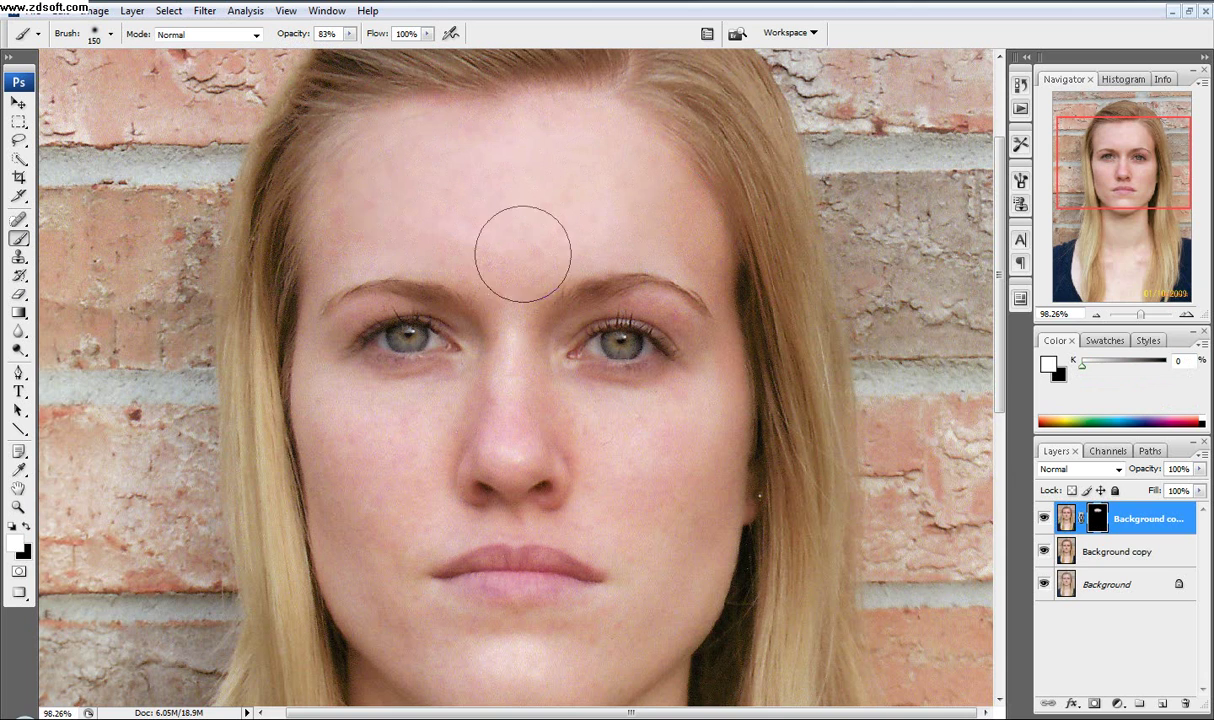
Reveal the smoothing on the cheeks and chin by painting the mask white at 66% opacity, reducing the brush to 100 pixels for the chin.
{"action": "scroll", "coordinate": [515, 328], "scroll_direction": "down", "scroll_amount": 5}
{"action": "mouse_move", "coordinate": [385, 223]}
{"action": "left_mouse_down"}
{"action": "mouse_move", "coordinate": [366, 204]}
{"action": "mouse_move", "coordinate": [404, 199]}
{"action": "mouse_move", "coordinate": [377, 291]}
{"action": "mouse_move", "coordinate": [389, 341]}
{"action": "mouse_move", "coordinate": [358, 328]}
{"action": "mouse_move", "coordinate": [382, 333]}
{"action": "left_mouse_up"}
{"action": "key", "text": "["}
{"action": "key", "text": "["}
{"action": "mouse_move", "coordinate": [452, 399]}
{"action": "left_mouse_down"}
{"action": "mouse_move", "coordinate": [563, 407]}
{"action": "mouse_move", "coordinate": [420, 400]}
{"action": "mouse_move", "coordinate": [478, 442]}
{"action": "mouse_move", "coordinate": [469, 460]}
{"action": "mouse_move", "coordinate": [569, 452]}
{"action": "mouse_move", "coordinate": [631, 404]}
{"action": "mouse_move", "coordinate": [571, 420]}
{"action": "mouse_move", "coordinate": [674, 320]}
{"action": "mouse_move", "coordinate": [611, 273]}
{"action": "mouse_move", "coordinate": [584, 200]}
{"action": "mouse_move", "coordinate": [534, 173]}
{"action": "mouse_move", "coordinate": [510, 207]}
{"action": "mouse_move", "coordinate": [509, 230]}
{"action": "mouse_move", "coordinate": [576, 229]}
{"action": "mouse_move", "coordinate": [565, 180]}
{"action": "mouse_move", "coordinate": [711, 161]}
{"action": "mouse_move", "coordinate": [712, 260]}
{"action": "mouse_move", "coordinate": [688, 362]}
{"action": "mouse_move", "coordinate": [576, 444]}
{"action": "left_mouse_up"}
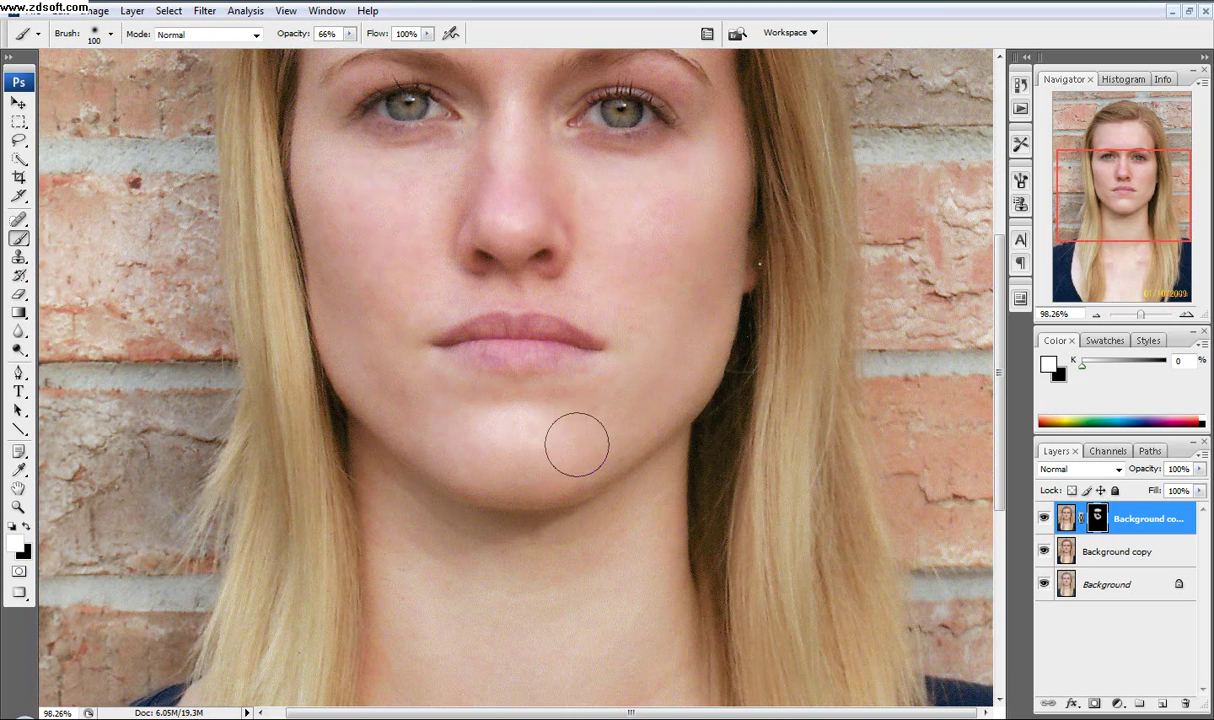
Paint the mask white along the skin just above and below the lips with a 45-pixel brush.
{"action": "key", "text": "bracketleft"}
{"action": "key", "text": "bracketleft"}
{"action": "key", "text": "bracketleft"}
{"action": "key", "text": "bracketleft"}
{"action": "key", "text": "bracketleft"}
{"action": "key", "text": "bracketleft"}
{"action": "mouse_move", "coordinate": [442, 314]}
{"action": "left_mouse_down"}
{"action": "mouse_move", "coordinate": [477, 293]}
{"action": "mouse_move", "coordinate": [558, 298]}
{"action": "mouse_move", "coordinate": [605, 316]}
{"action": "mouse_move", "coordinate": [593, 318]}
{"action": "left_mouse_up"}
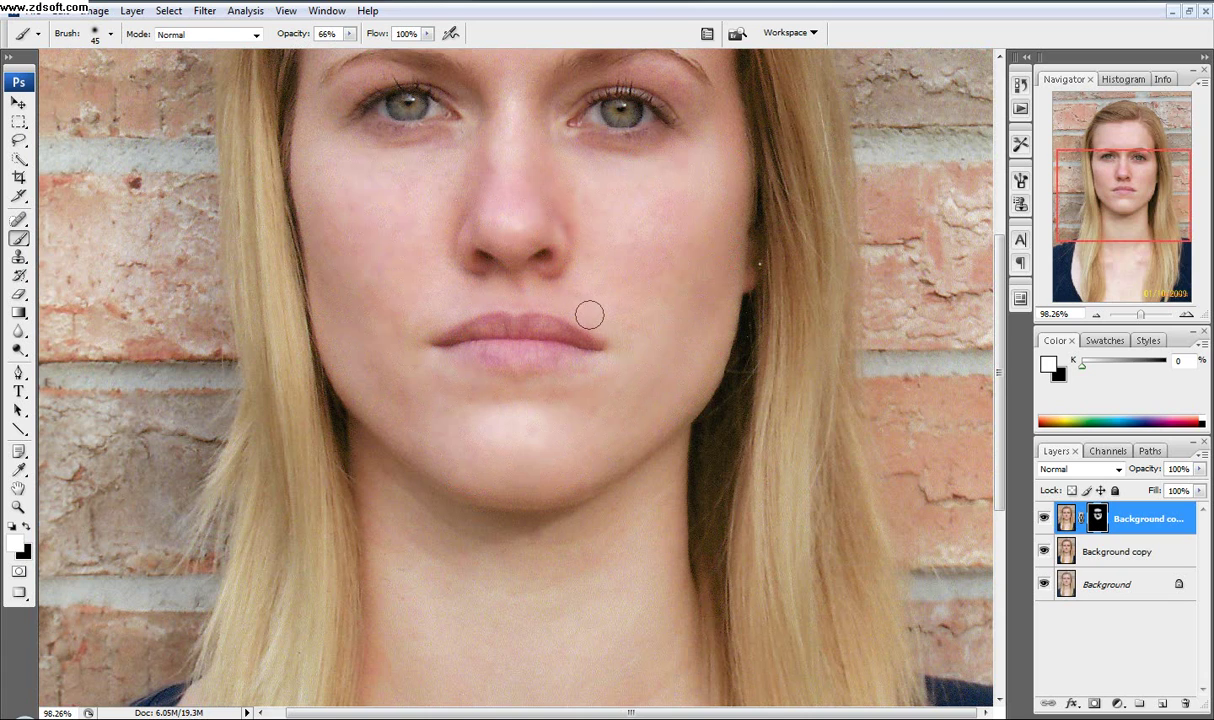
{"action": "mouse_move", "coordinate": [431, 363]}
{"action": "left_mouse_down"}
{"action": "mouse_move", "coordinate": [567, 394]}
{"action": "mouse_move", "coordinate": [602, 379]}
{"action": "left_mouse_up"}
{"action": "key", "text": "space"}
{"action": "left_click_drag", "start_coordinate": [477, 169], "coordinate": [480, 387]}
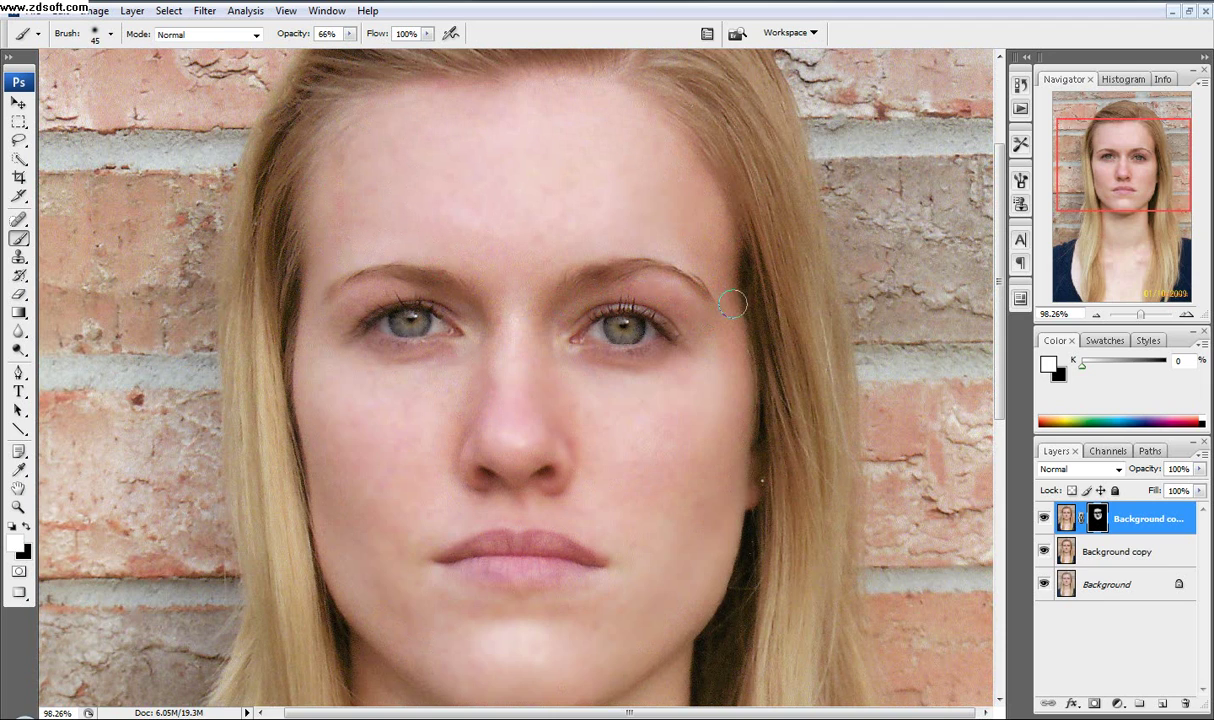
Paint the mask white over the neck and upper chest with a 200-pixel brush, and reduce the brush to 50 pixels.
{"action": "scroll", "coordinate": [547, 238], "scroll_direction": "down", "scroll_amount": 10}
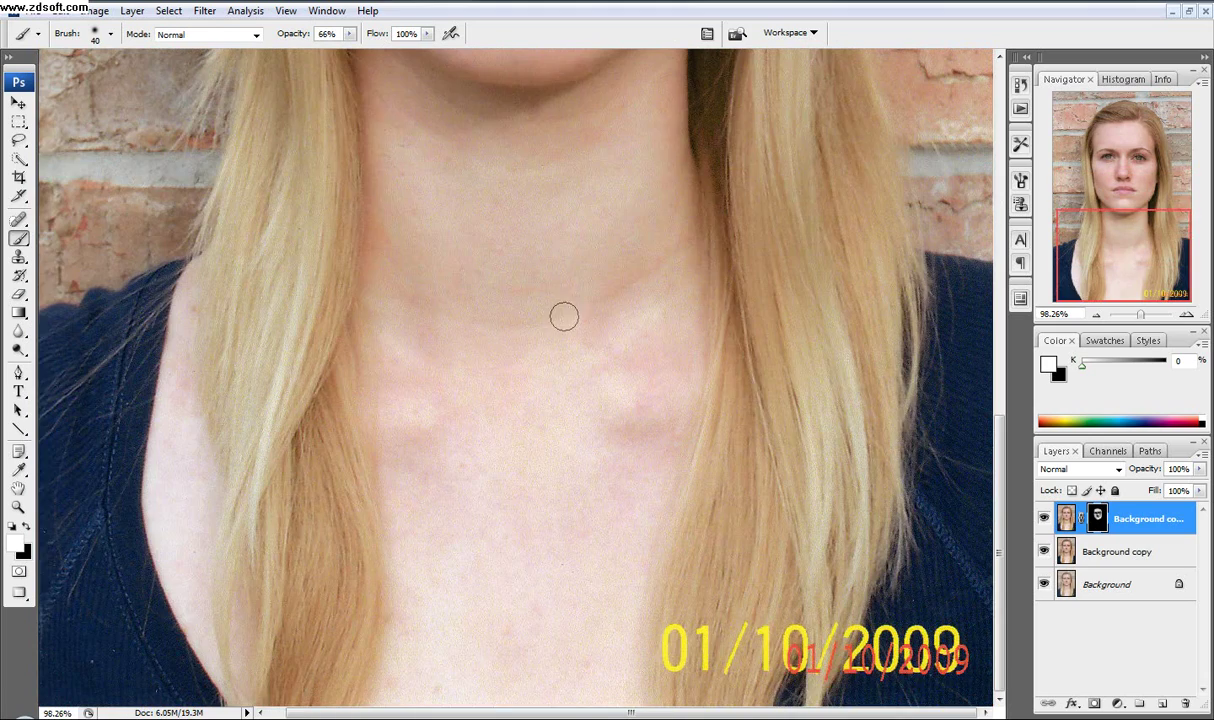
{"action": "key", "text": "bracketright"}
{"action": "key", "text": "bracketright"}
{"action": "key", "text": "bracketright"}
{"action": "key", "text": "bracketright"}
{"action": "key", "text": "bracketright"}
{"action": "key", "text": "bracketright"}
{"action": "key", "text": "bracketright"}
{"action": "key", "text": "bracketright"}
{"action": "key", "text": "bracketright"}
{"action": "key", "text": "bracketright"}
{"action": "key", "text": "bracketright"}
{"action": "key", "text": "bracketright"}
{"action": "key", "text": "bracketright"}
{"action": "key", "text": "bracketright"}
{"action": "key", "text": "bracketright"}
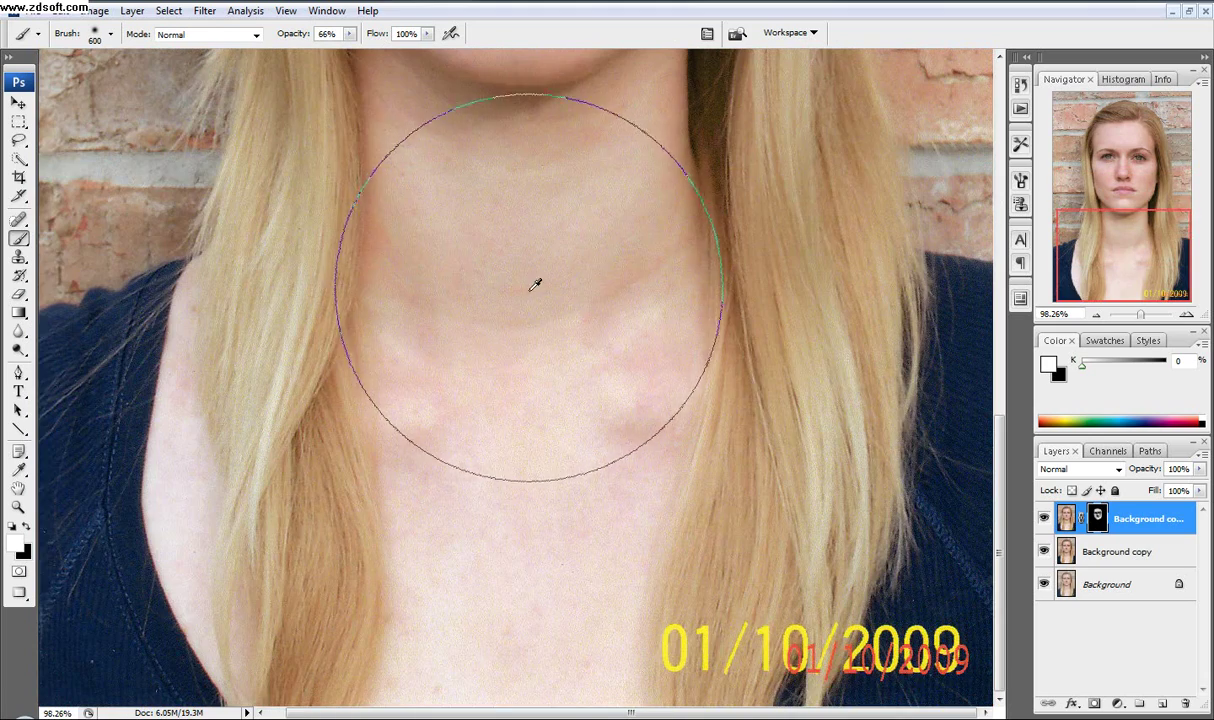
{"action": "scroll", "coordinate": [537, 300], "scroll_direction": "down", "scroll_amount": 3}
{"action": "key", "text": "bracketleft"}
{"action": "key", "text": "bracketleft"}
{"action": "key", "text": "bracketleft"}
{"action": "key", "text": "bracketleft"}
{"action": "key", "text": "bracketleft"}
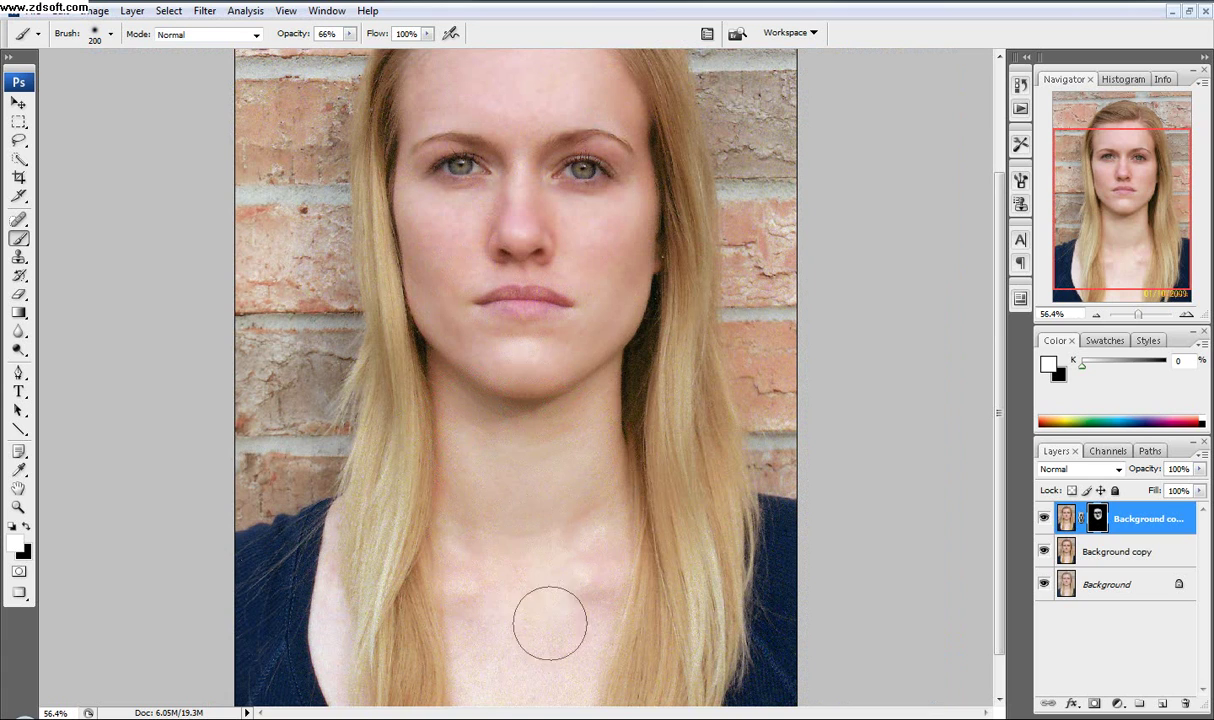
{"action": "scroll", "coordinate": [558, 640], "scroll_direction": "down", "scroll_amount": 2}
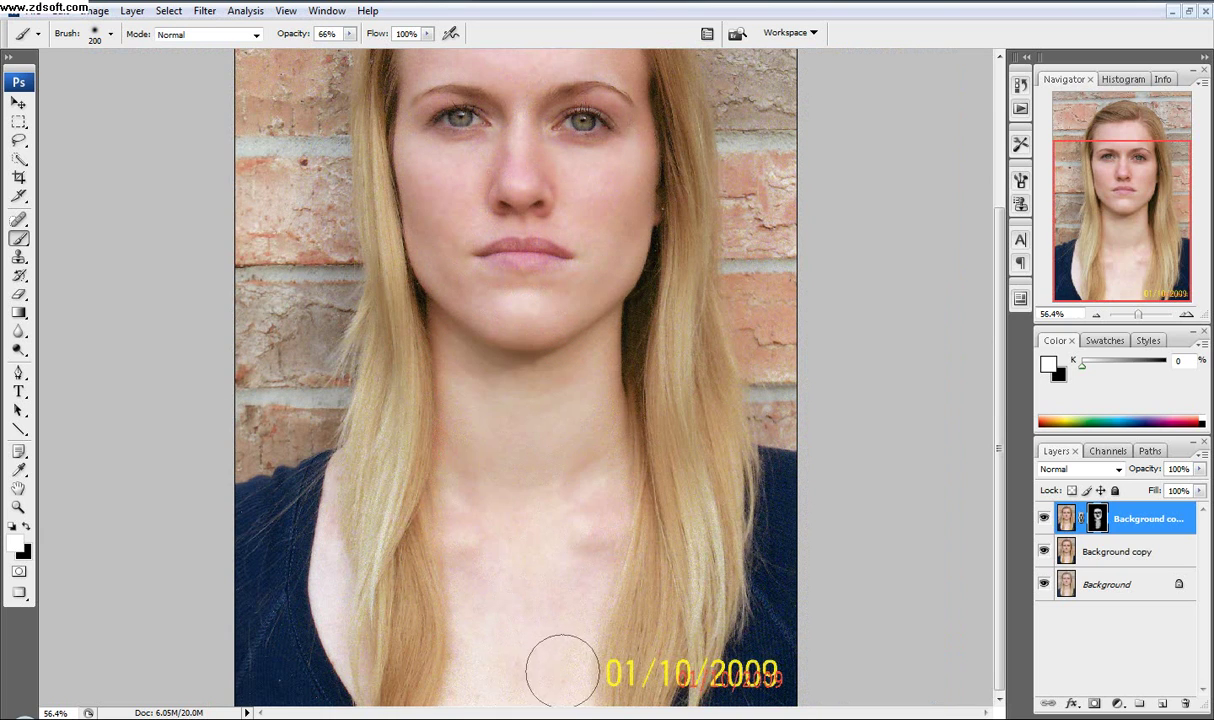
{"action": "key", "text": "bracketleft"}
{"action": "key", "text": "bracketleft"}
{"action": "key", "text": "bracketleft"}
{"action": "key", "text": "bracketleft"}
{"action": "key", "text": "bracketleft"}
{"action": "key", "text": "bracketleft"}
{"action": "key", "text": "bracketleft"}
Compare the skin with the smoothing layer hidden and shown, close up on the cheek and across the whole portrait.
{"action": "left_click_drag", "start_coordinate": [565, 450], "coordinate": [565, 595]}
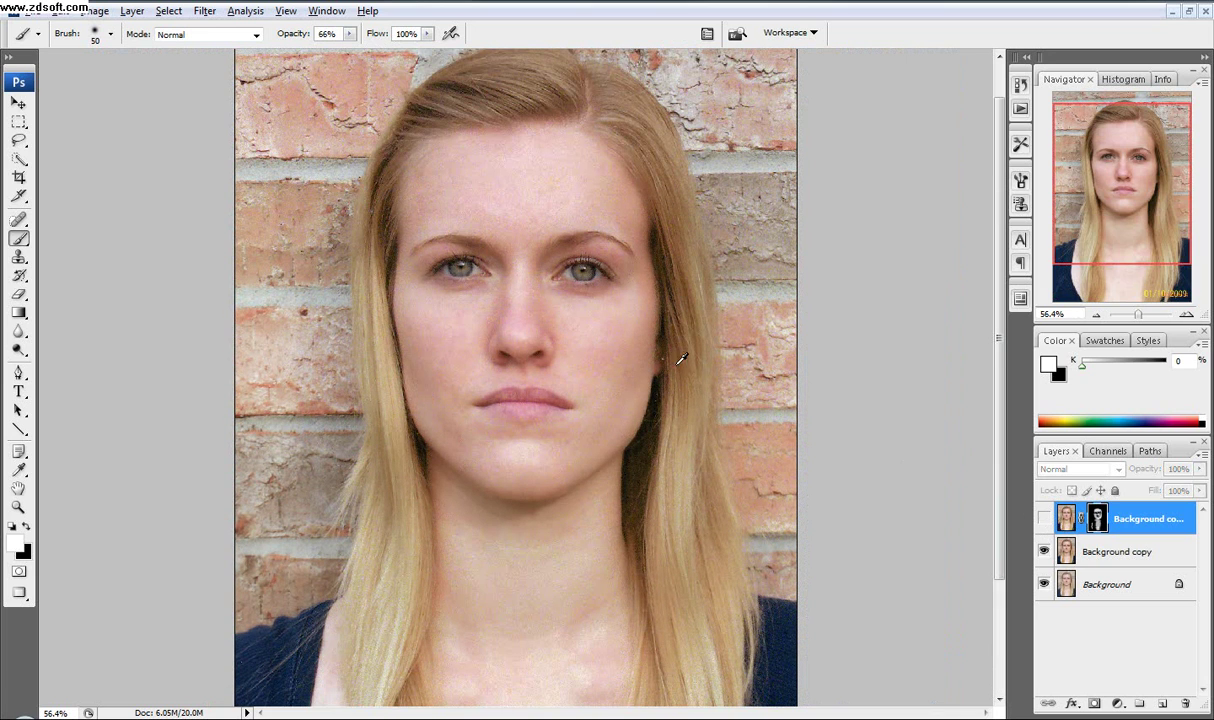
{"action": "scroll", "coordinate": [646, 340], "scroll_direction": "up", "scroll_amount": 8}
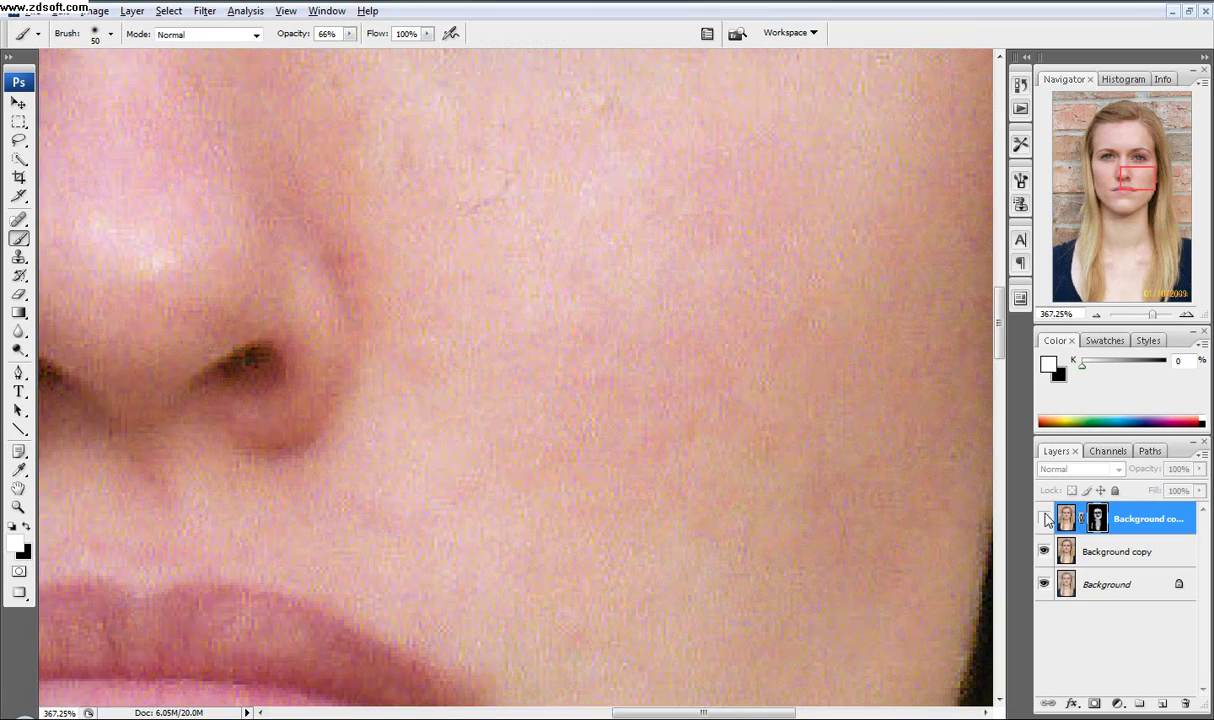
{"action": "left_click", "coordinate": [1043, 518]}
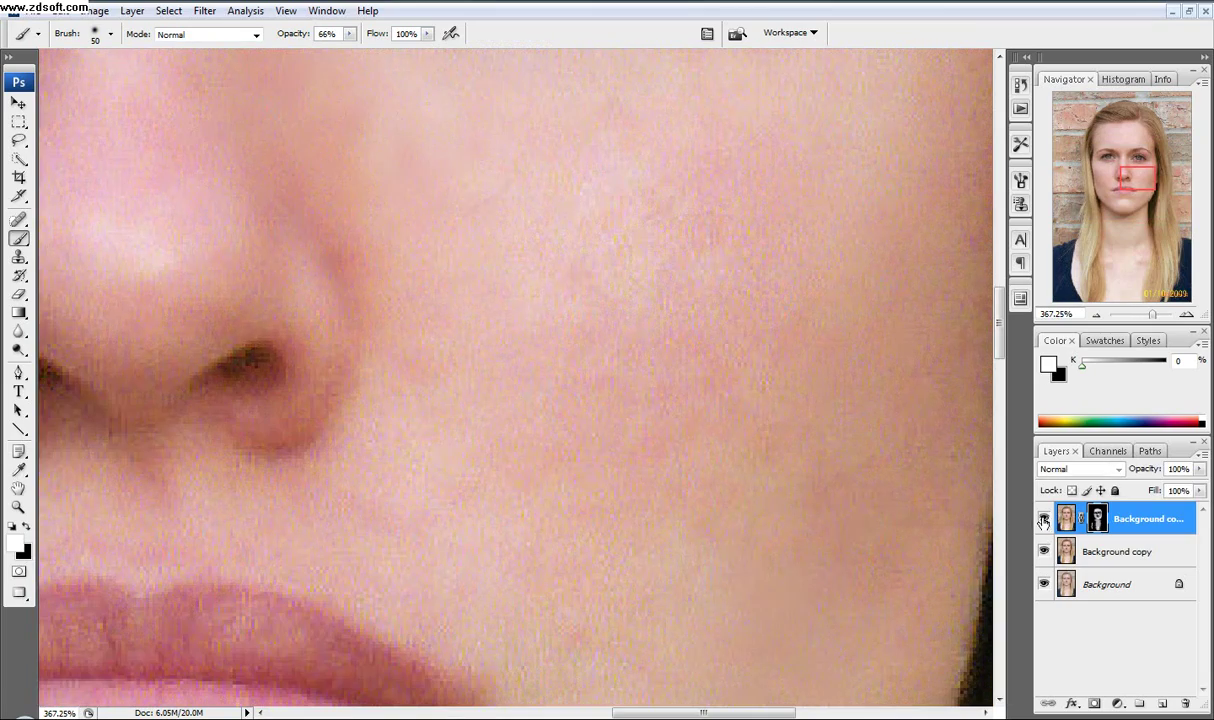
{"action": "scroll", "coordinate": [551, 438], "scroll_direction": "down", "scroll_amount": 2}
{"action": "scroll", "coordinate": [551, 438], "scroll_direction": "down", "scroll_amount": 6}
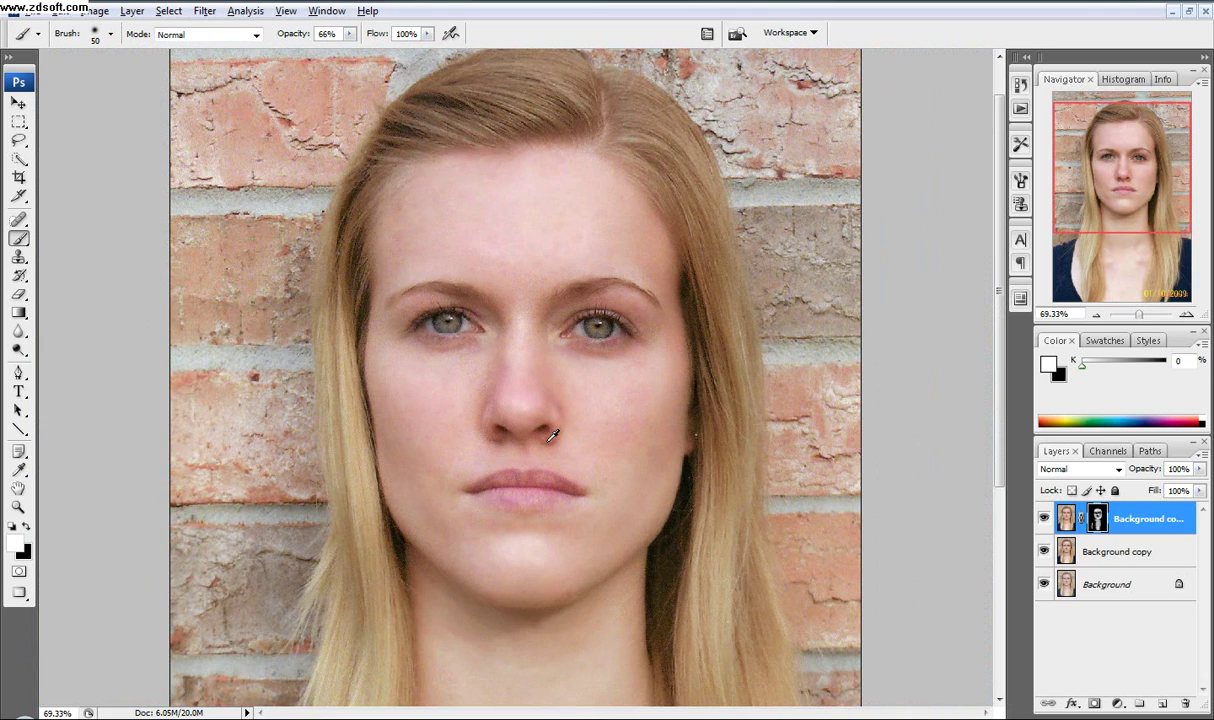
{"action": "scroll", "coordinate": [552, 437], "scroll_direction": "down", "scroll_amount": 3}
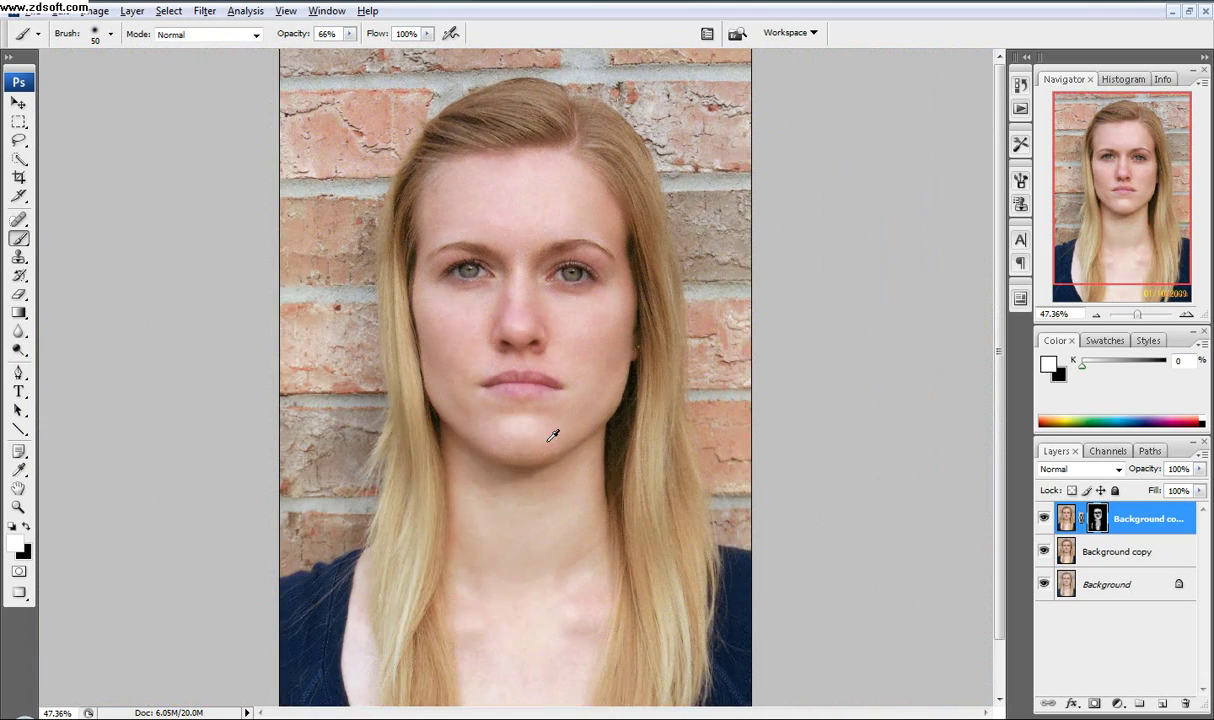
{"action": "scroll", "coordinate": [551, 438], "scroll_direction": "down", "scroll_amount": 1}
{"action": "scroll", "coordinate": [551, 438], "scroll_direction": "up", "scroll_amount": 1}
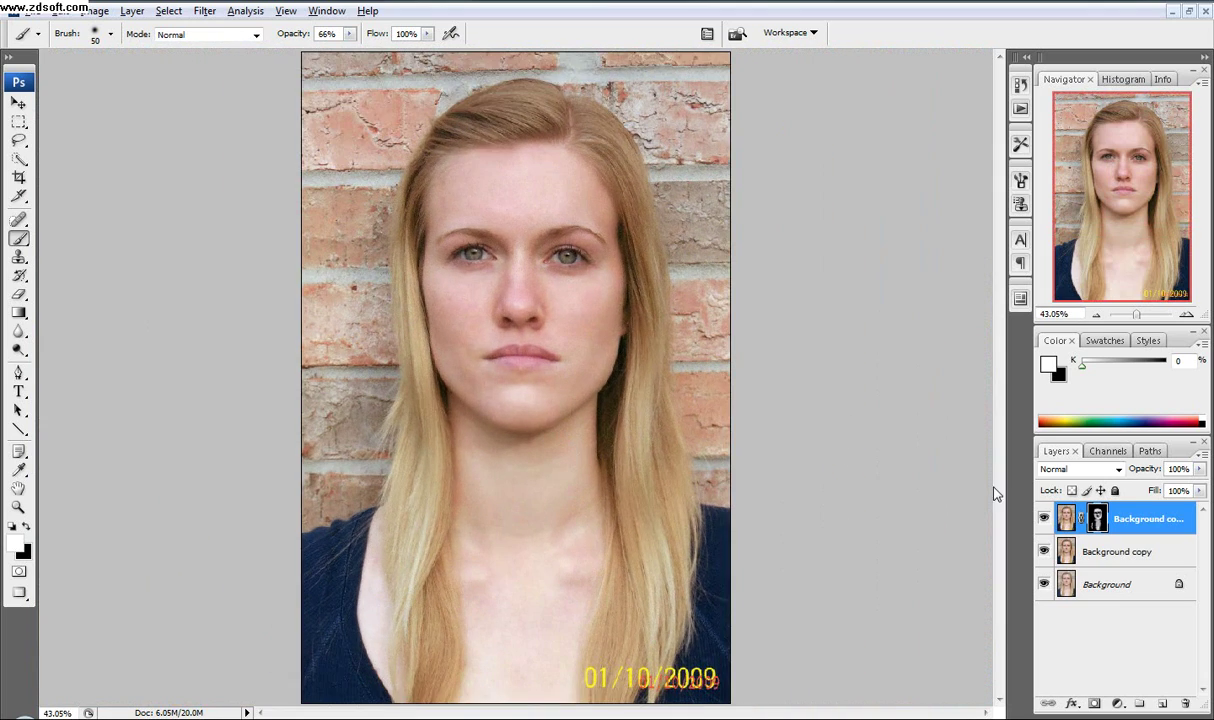
{"action": "left_click_drag", "start_coordinate": [1141, 521], "coordinate": [1163, 703]}
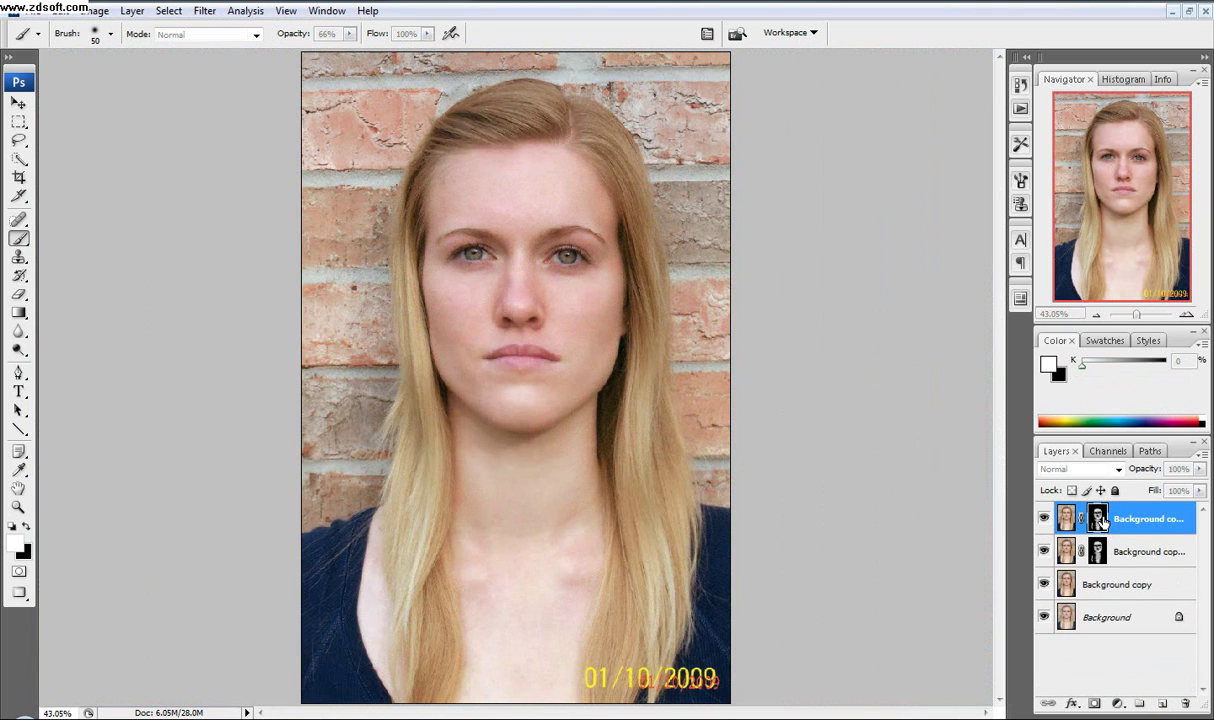
{"action": "double_click", "coordinate": [1100, 519]}
{"action": "left_click", "coordinate": [687, 258]}
{"action": "left_click_drag", "start_coordinate": [1096, 513], "coordinate": [1185, 703]}
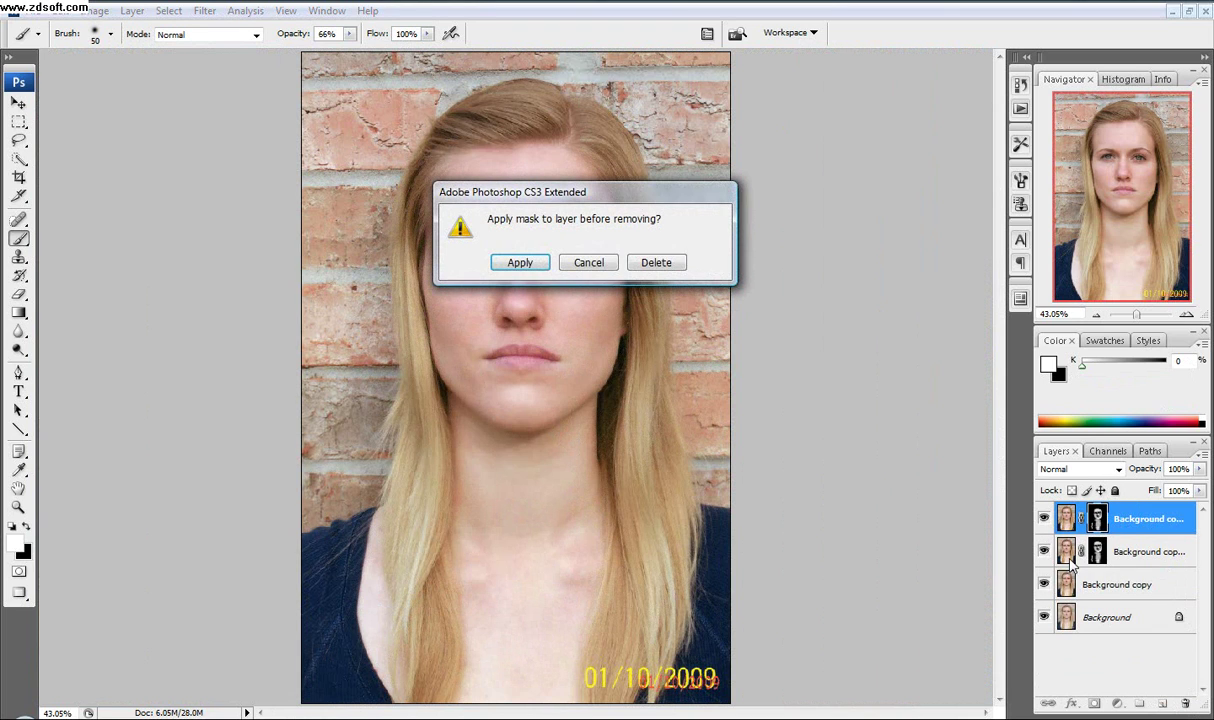
{"action": "left_click", "coordinate": [652, 263]}
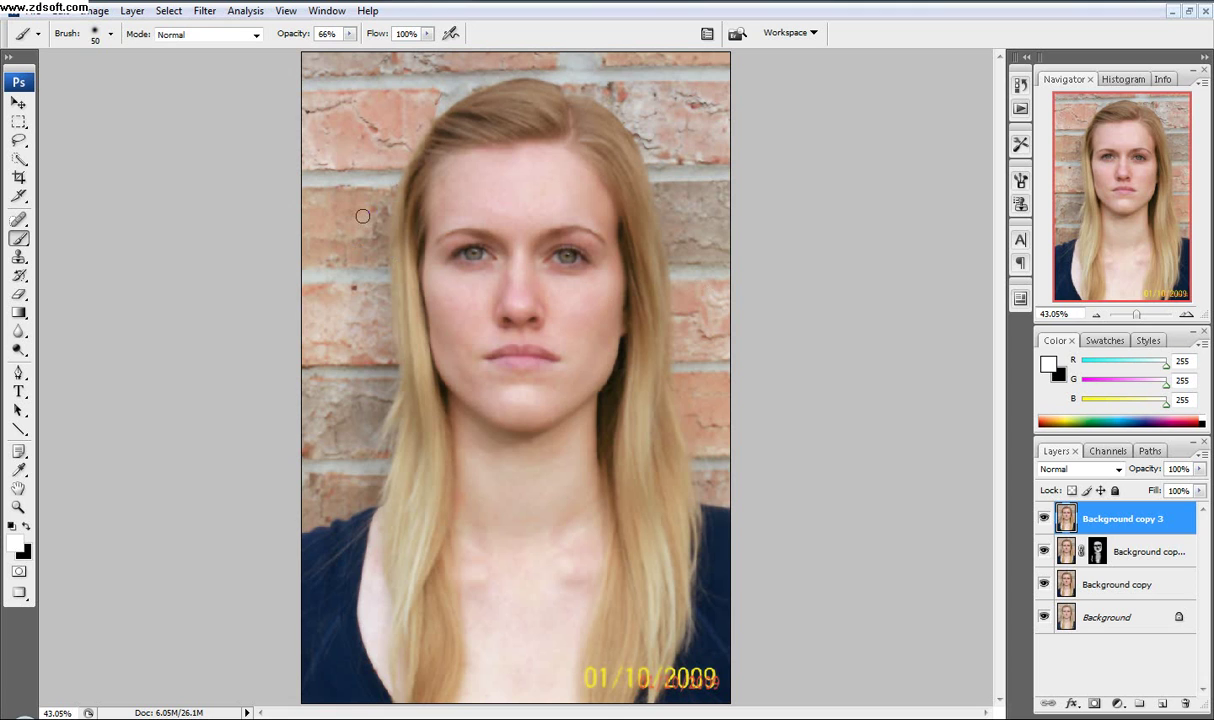
{"action": "key", "text": "ctrl+z"}
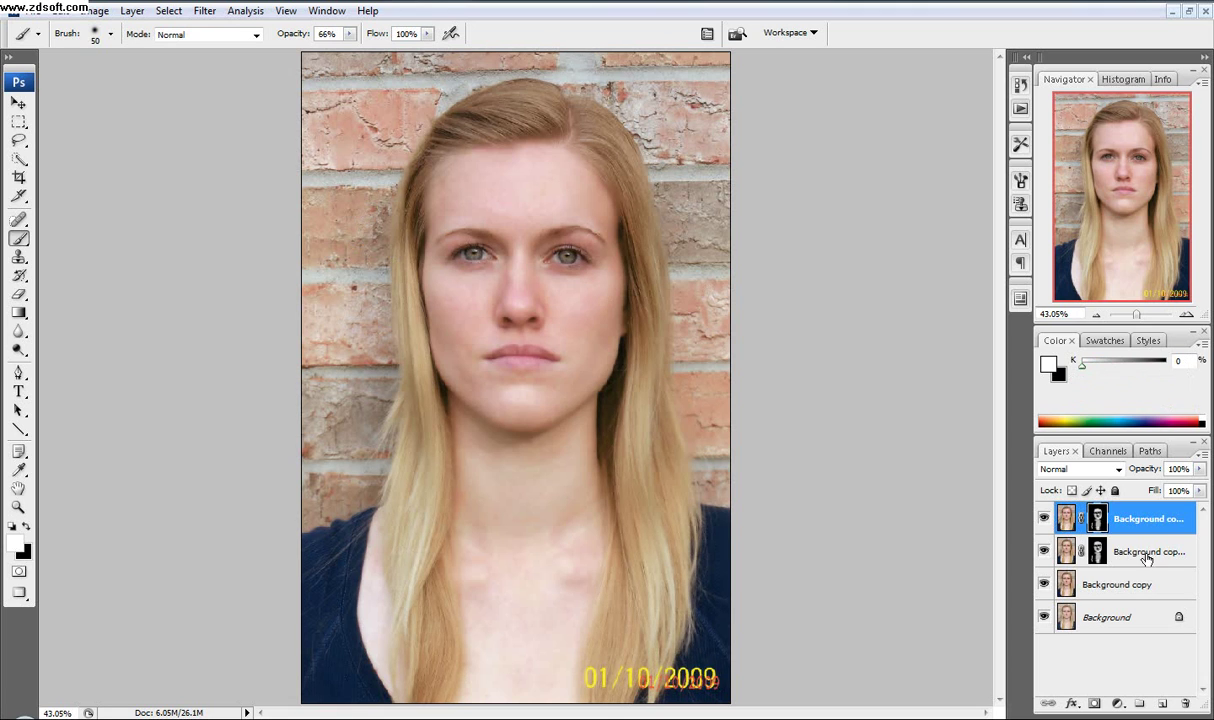
{"action": "key", "text": "ctrl+alt+z"}
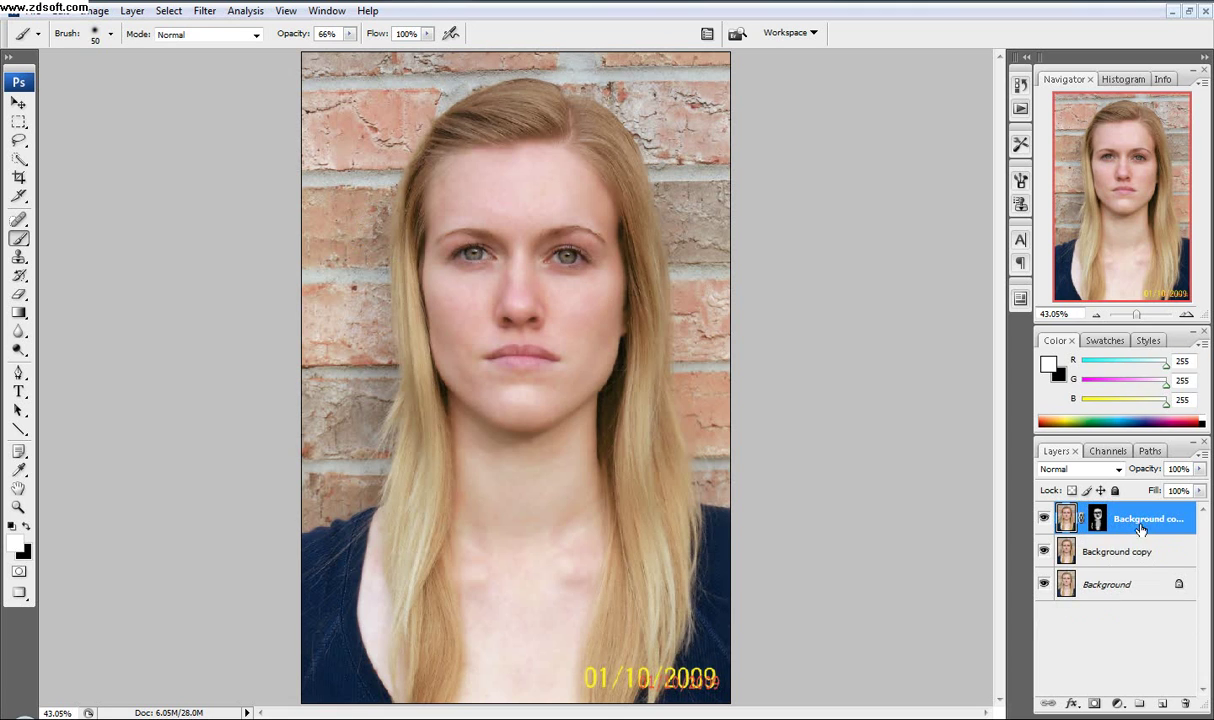
Duplicate the Background copy layer and apply an S-shaped RGB Curves adjustment with points at input 185, output 199 and input 86, output 65.
{"action": "left_click", "coordinate": [1123, 559]}
{"action": "left_click_drag", "start_coordinate": [1125, 571], "coordinate": [1162, 703]}
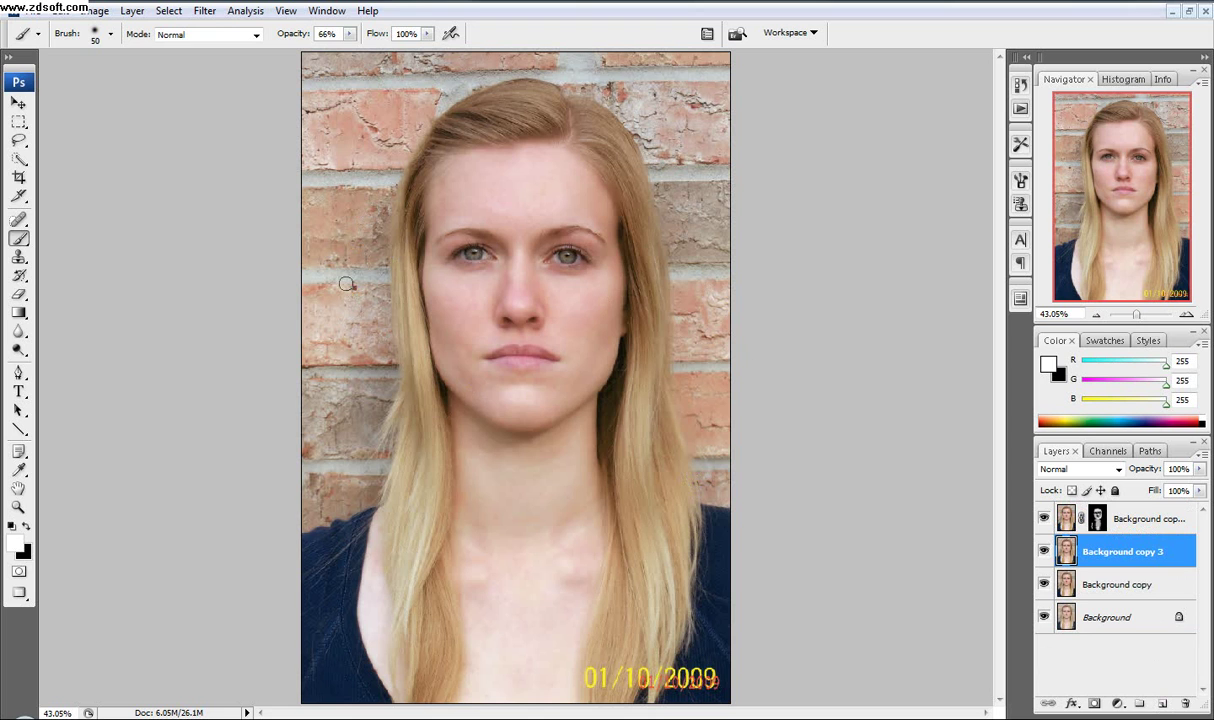
{"action": "left_click", "coordinate": [97, 12]}
{"action": "mouse_move", "coordinate": [155, 54]}
{"action": "left_click", "coordinate": [420, 117]}
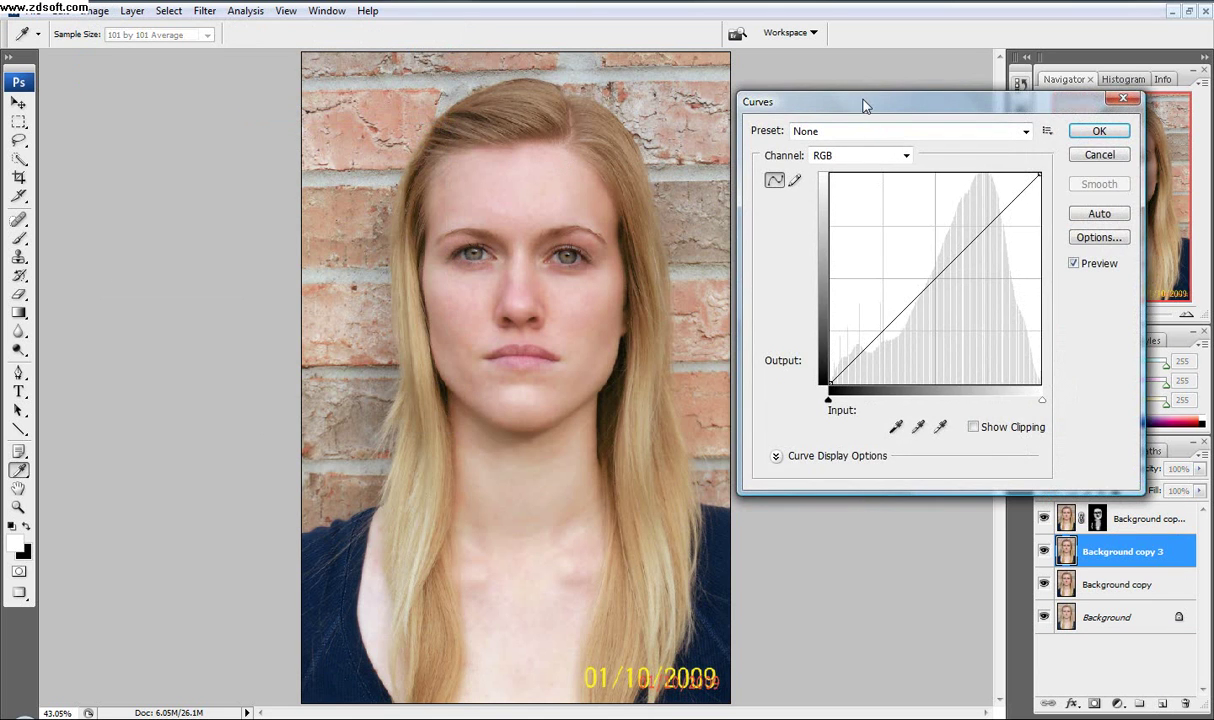
{"action": "mouse_move", "coordinate": [697, 160]}
{"action": "left_mouse_down"}
{"action": "mouse_move", "coordinate": [676, 109]}
{"action": "mouse_move", "coordinate": [689, 170]}
{"action": "left_mouse_up"}
{"action": "left_click_drag", "start_coordinate": [973, 241], "coordinate": [968, 230]}
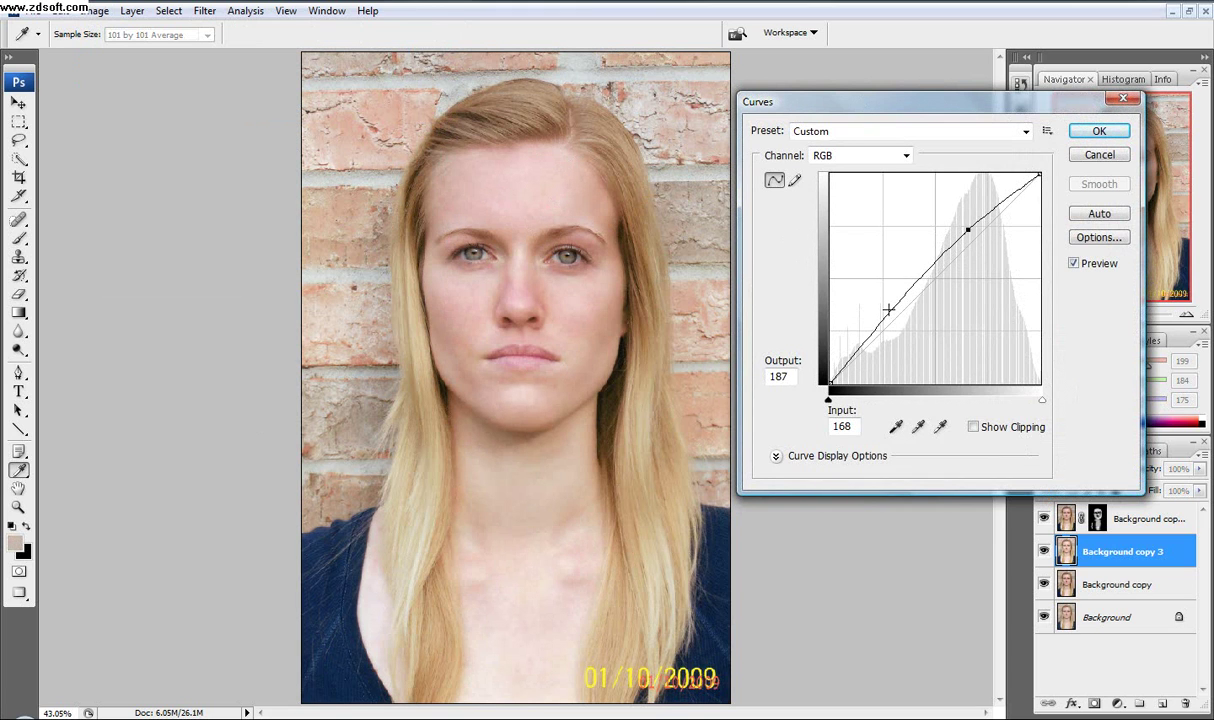
{"action": "left_click_drag", "start_coordinate": [888, 311], "coordinate": [900, 327]}
{"action": "left_click_drag", "start_coordinate": [969, 228], "coordinate": [982, 218]}
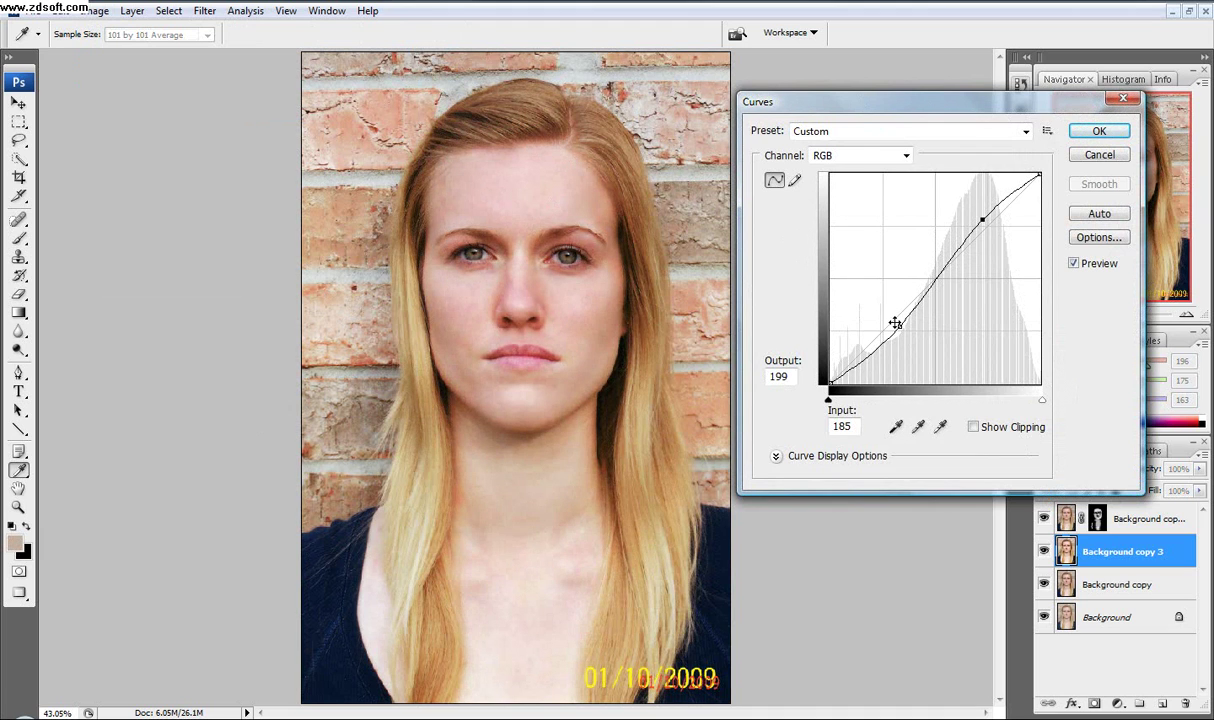
{"action": "left_click_drag", "start_coordinate": [896, 332], "coordinate": [901, 330]}
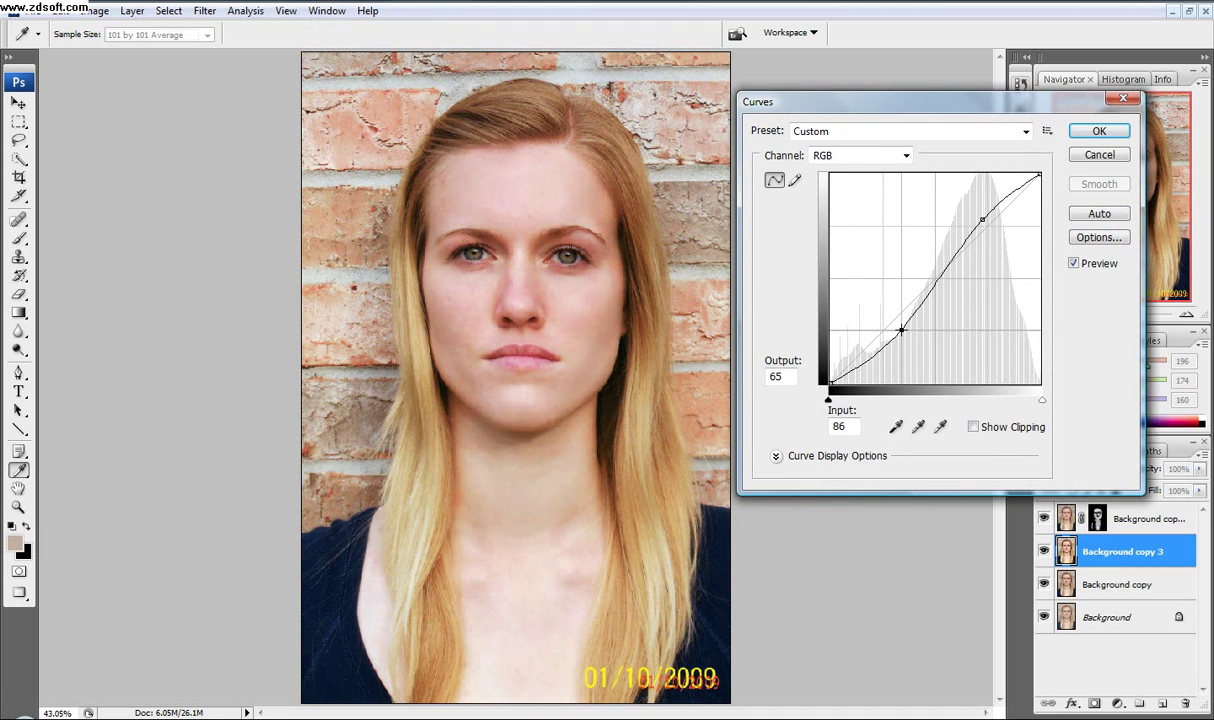
{"action": "left_click", "coordinate": [1095, 133]}
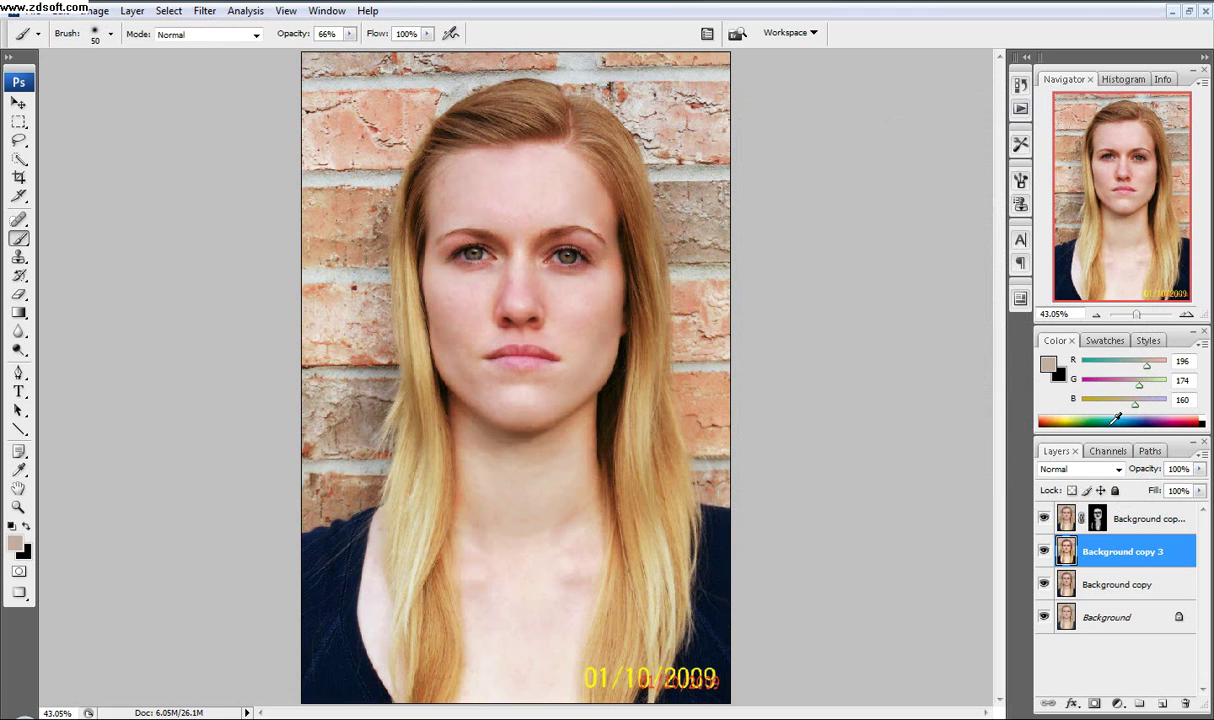
{"action": "left_click", "coordinate": [1095, 705]}
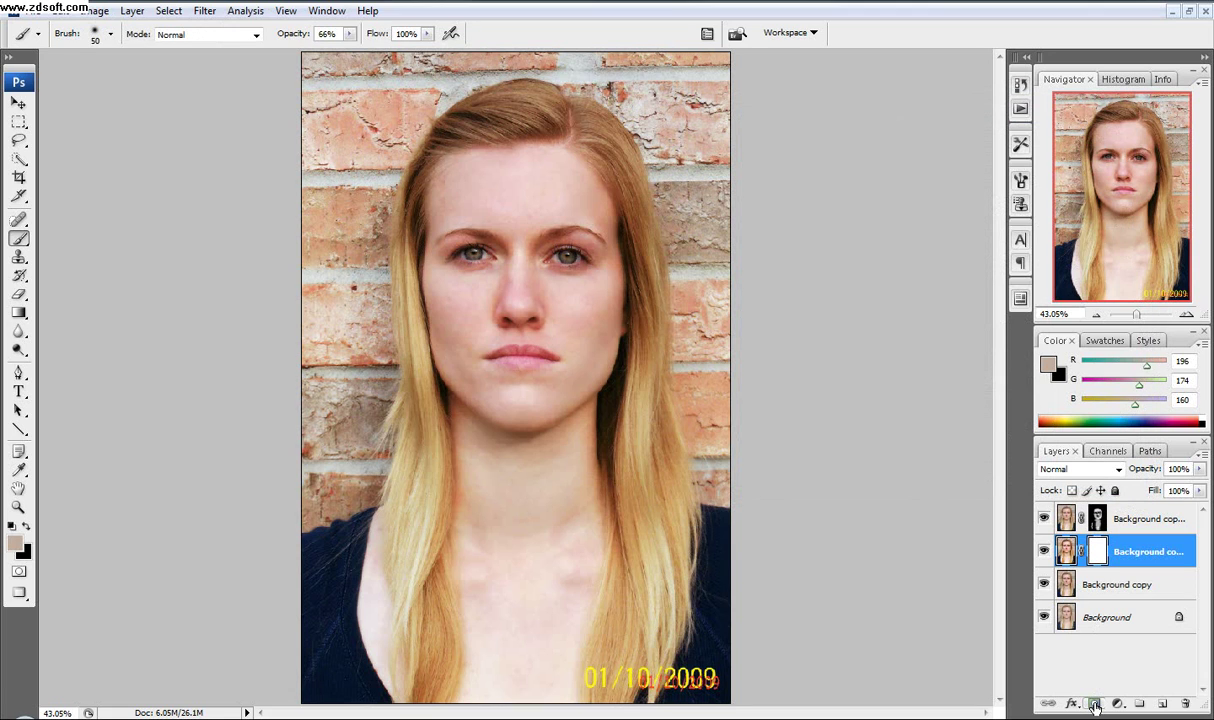
{"action": "left_click_drag", "start_coordinate": [1101, 557], "coordinate": [1185, 703]}
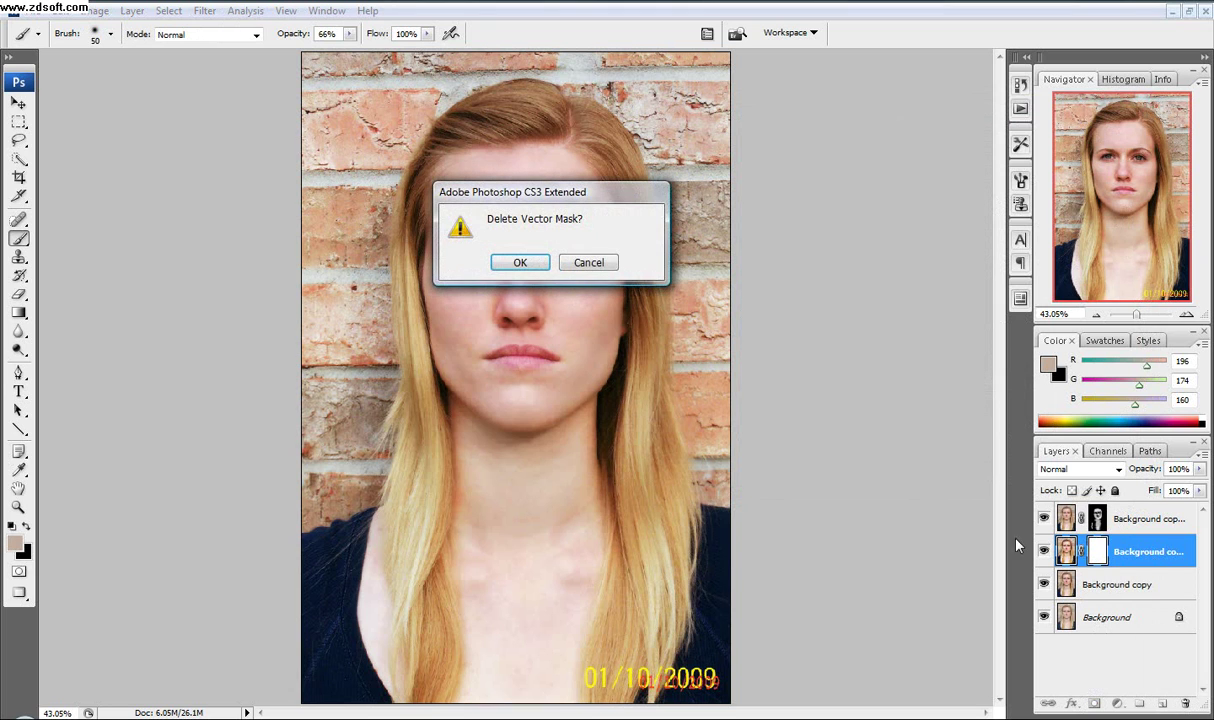
{"action": "key", "text": "Return"}
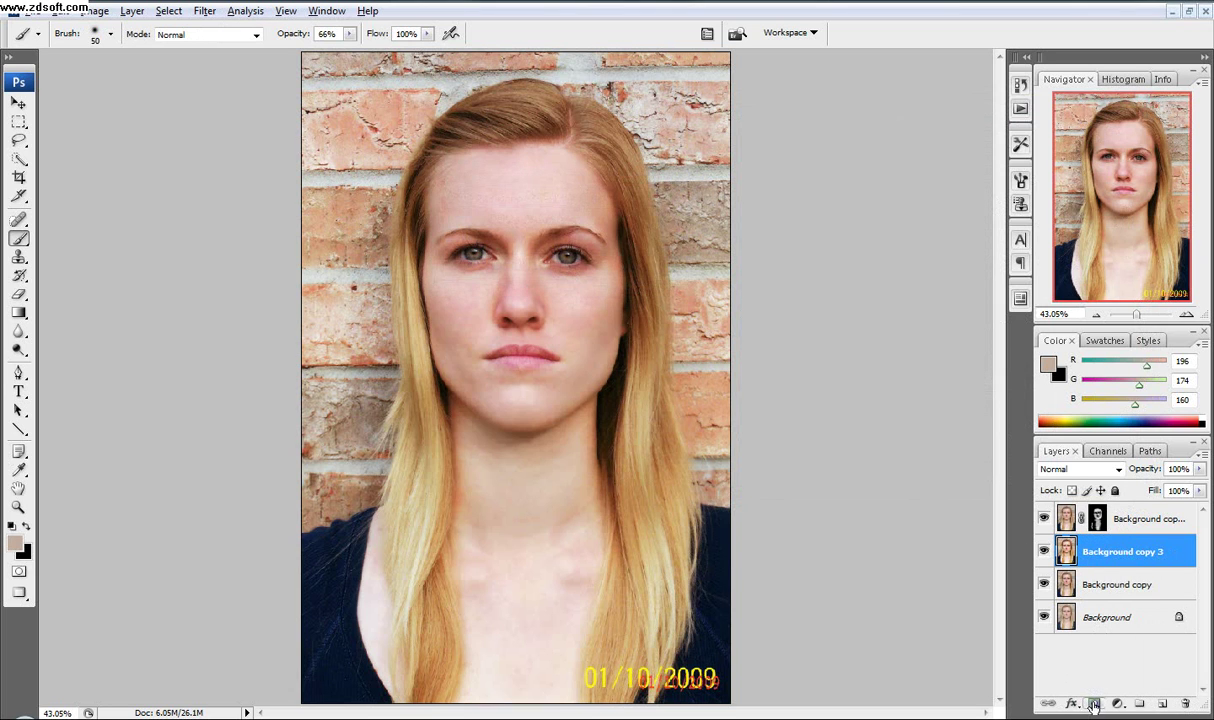
Add a black layer mask that hides the whole curves-adjusted layer.
{"action": "left_click", "coordinate": [1094, 705], "text": "alt"}
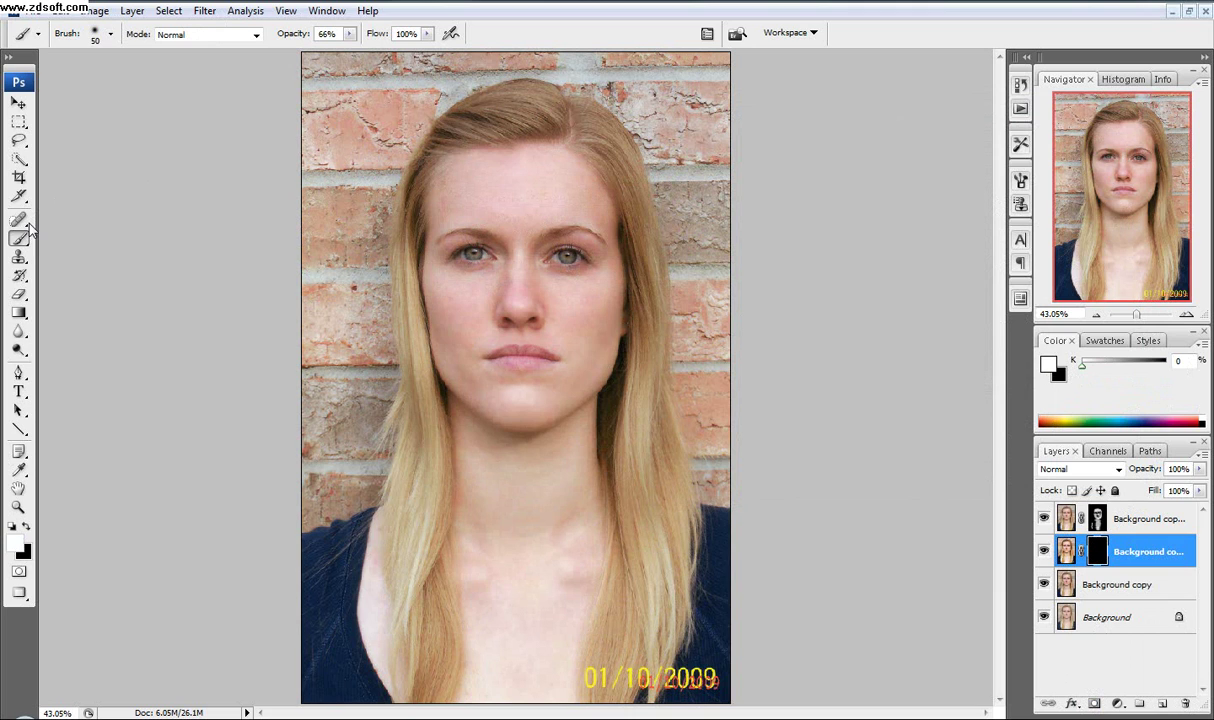
Paint the curves-adjusted layer's mask white over the brick wall left of the hair, using an enlarged brush at 100% opacity.
{"action": "key", "text": "bracketright"}
{"action": "key", "text": "bracketright"}
{"action": "key", "text": "bracketright"}
{"action": "key", "text": "bracketright"}
{"action": "key", "text": "bracketright"}
{"action": "left_click_drag", "start_coordinate": [284, 36], "coordinate": [344, 40]}
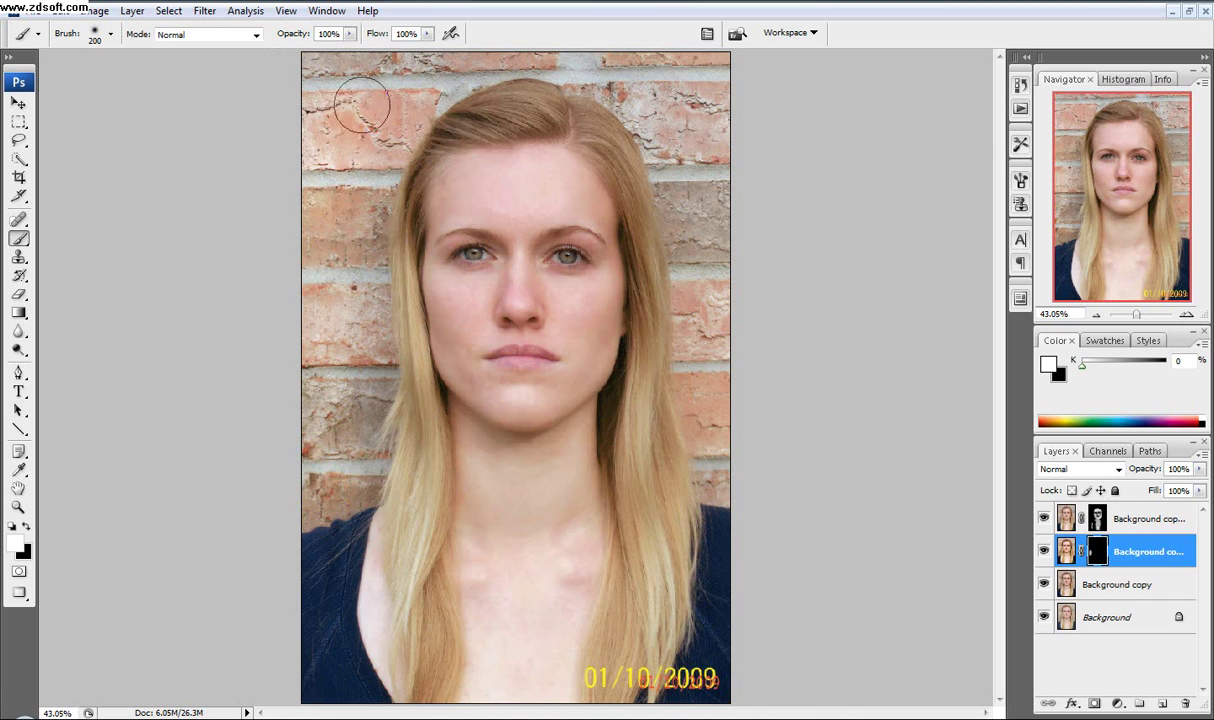
{"action": "key", "text": "bracketright"}
{"action": "key", "text": "bracketright"}
{"action": "key", "text": "bracketright"}
{"action": "key", "text": "bracketright"}
{"action": "mouse_move", "coordinate": [363, 110]}
{"action": "left_mouse_down"}
{"action": "mouse_move", "coordinate": [315, 203]}
{"action": "mouse_move", "coordinate": [301, 440]}
{"action": "mouse_move", "coordinate": [324, 405]}
{"action": "mouse_move", "coordinate": [324, 333]}
{"action": "mouse_move", "coordinate": [279, 147]}
{"action": "mouse_move", "coordinate": [380, 122]}
{"action": "left_mouse_up"}
Paint the same mask white over the brick wall right of the hair, and reduce the brush to 200 pixels.
{"action": "key", "text": "bracketleft"}
{"action": "mouse_move", "coordinate": [710, 81]}
{"action": "left_mouse_down"}
{"action": "mouse_move", "coordinate": [764, 325]}
{"action": "mouse_move", "coordinate": [759, 406]}
{"action": "mouse_move", "coordinate": [741, 408]}
{"action": "left_mouse_up"}
{"action": "key", "text": "bracketleft"}
{"action": "key", "text": "bracketleft"}
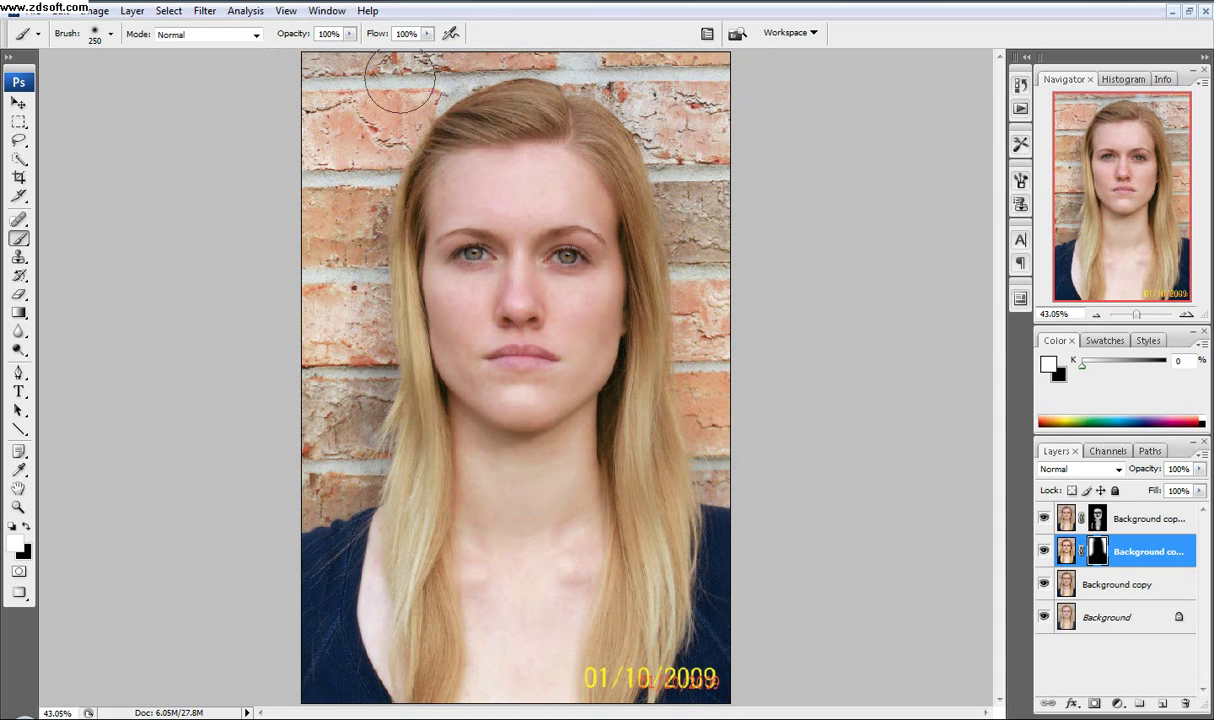
{"action": "key", "text": "bracketleft"}
Add a new layer above the masked curves layer, fill it with 50% gray and set its blend mode to Overlay.
{"action": "left_click", "coordinate": [1163, 706]}
{"action": "left_click", "coordinate": [670, 405], "text": "alt"}
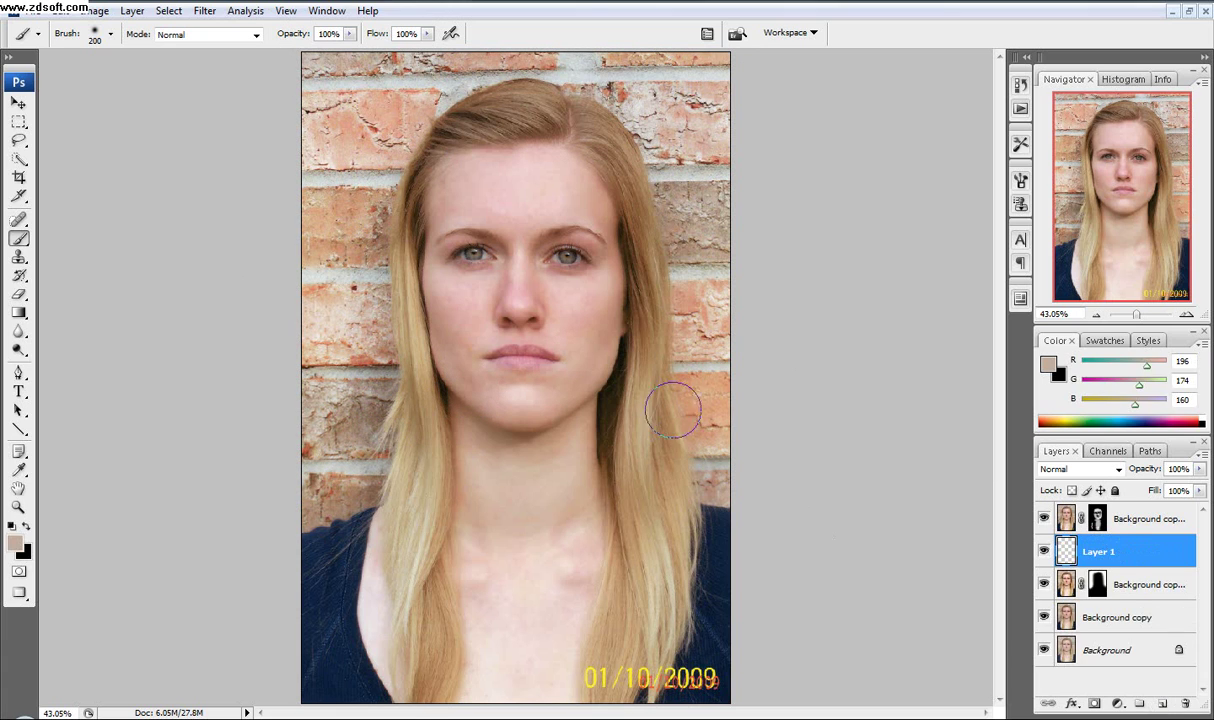
{"action": "left_click", "coordinate": [61, 12]}
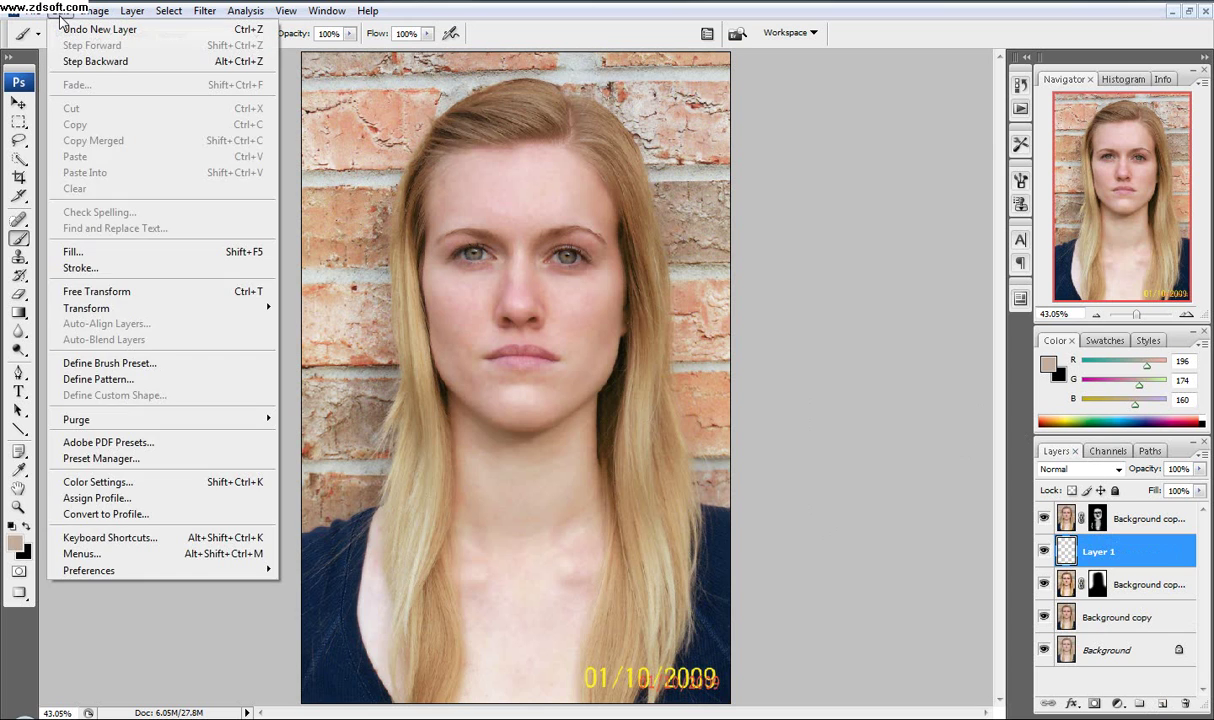
{"action": "left_click", "coordinate": [118, 251]}
{"action": "key", "text": "Return"}
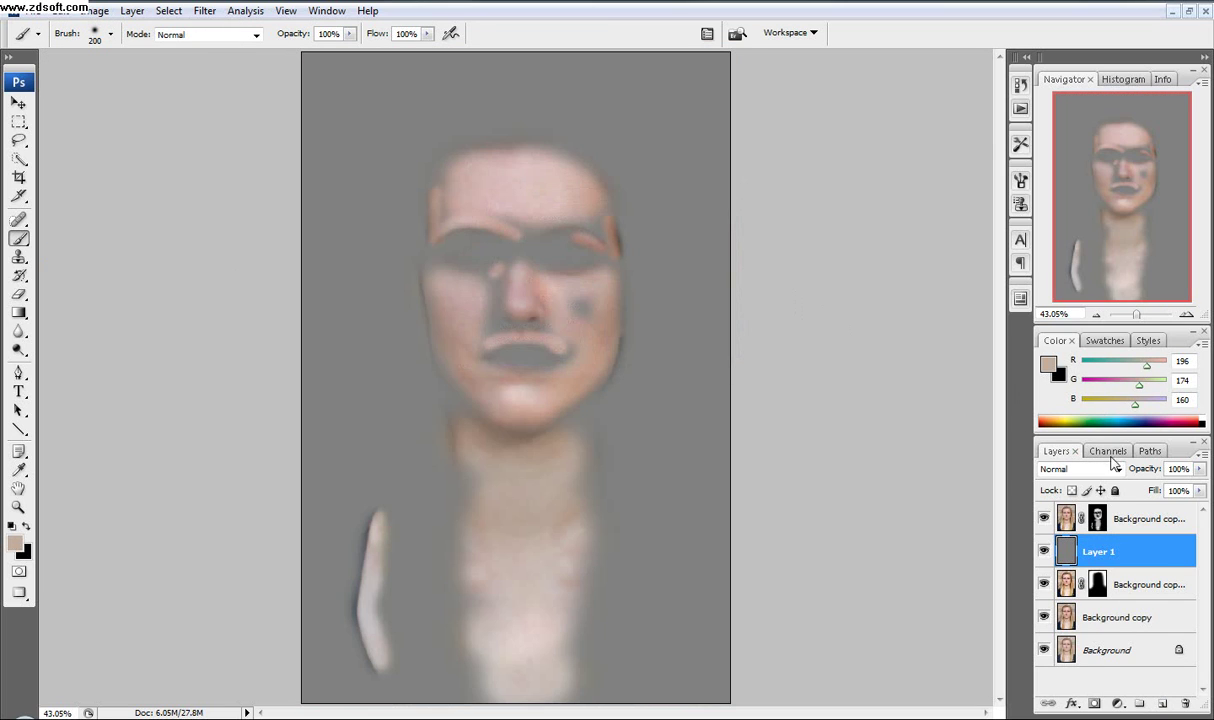
{"action": "left_click", "coordinate": [1065, 467]}
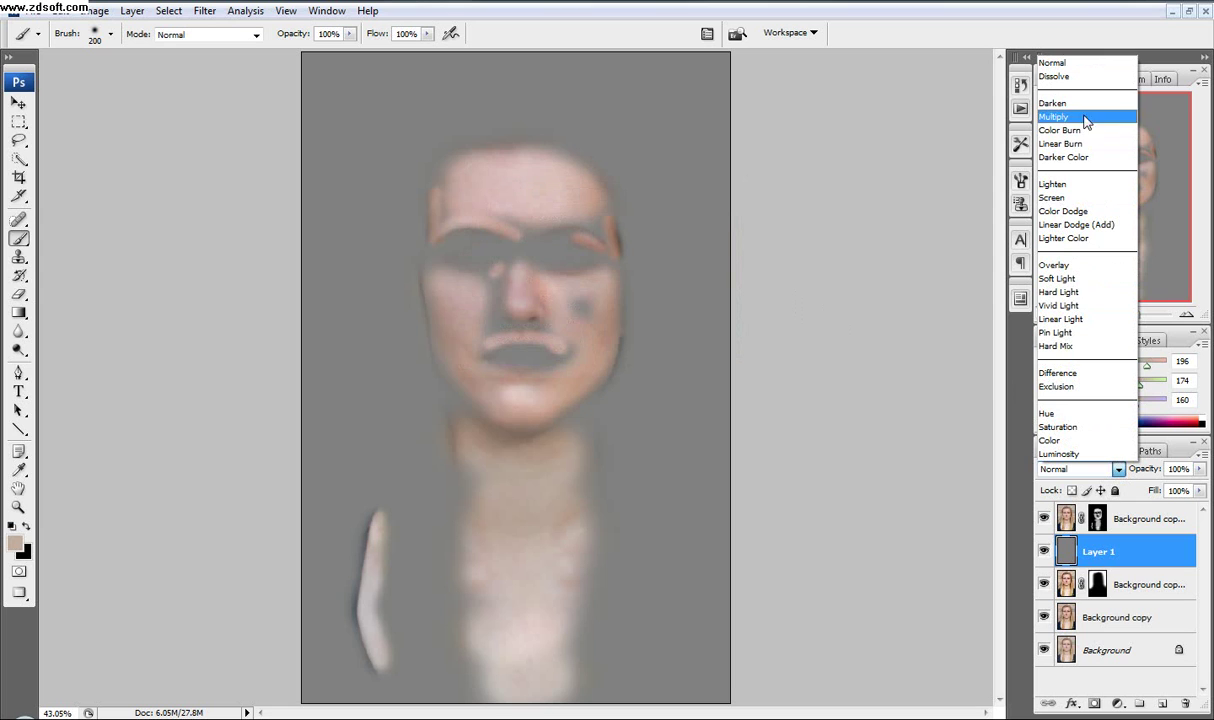
{"action": "left_click", "coordinate": [1058, 264]}
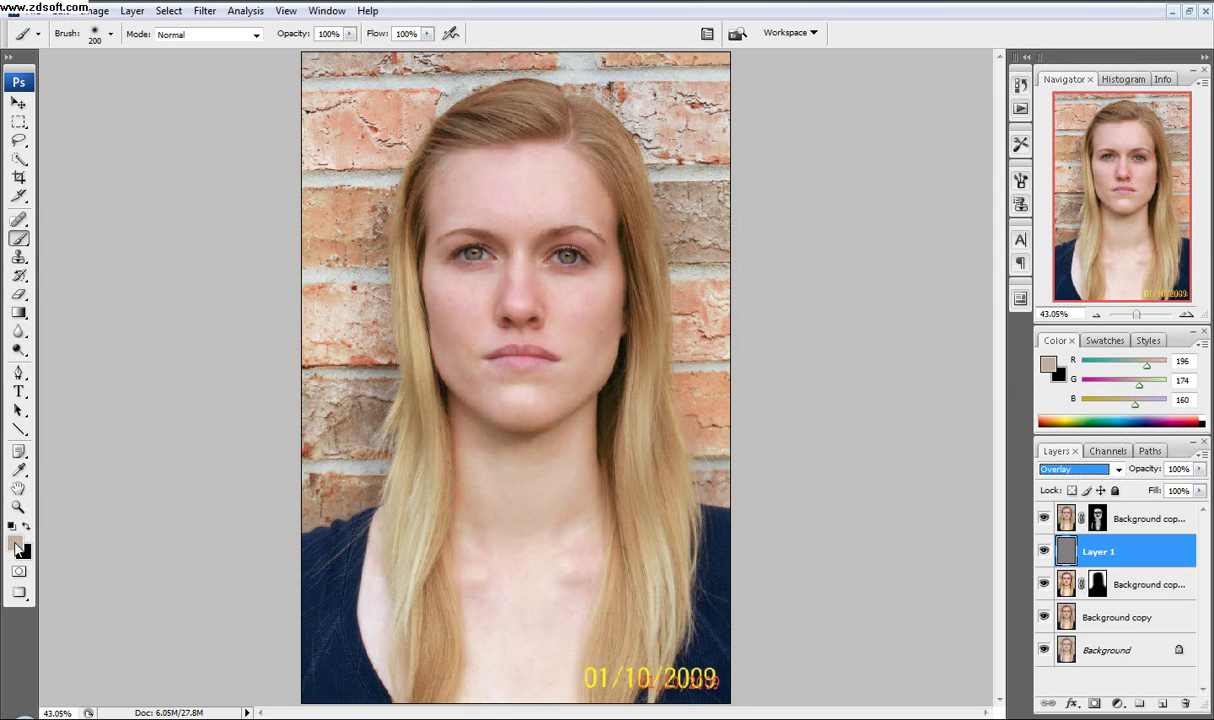
Darken the hair by painting black at 38% opacity on the gray Overlay layer with a 200-pixel brush.
{"action": "left_click", "coordinate": [12, 529]}
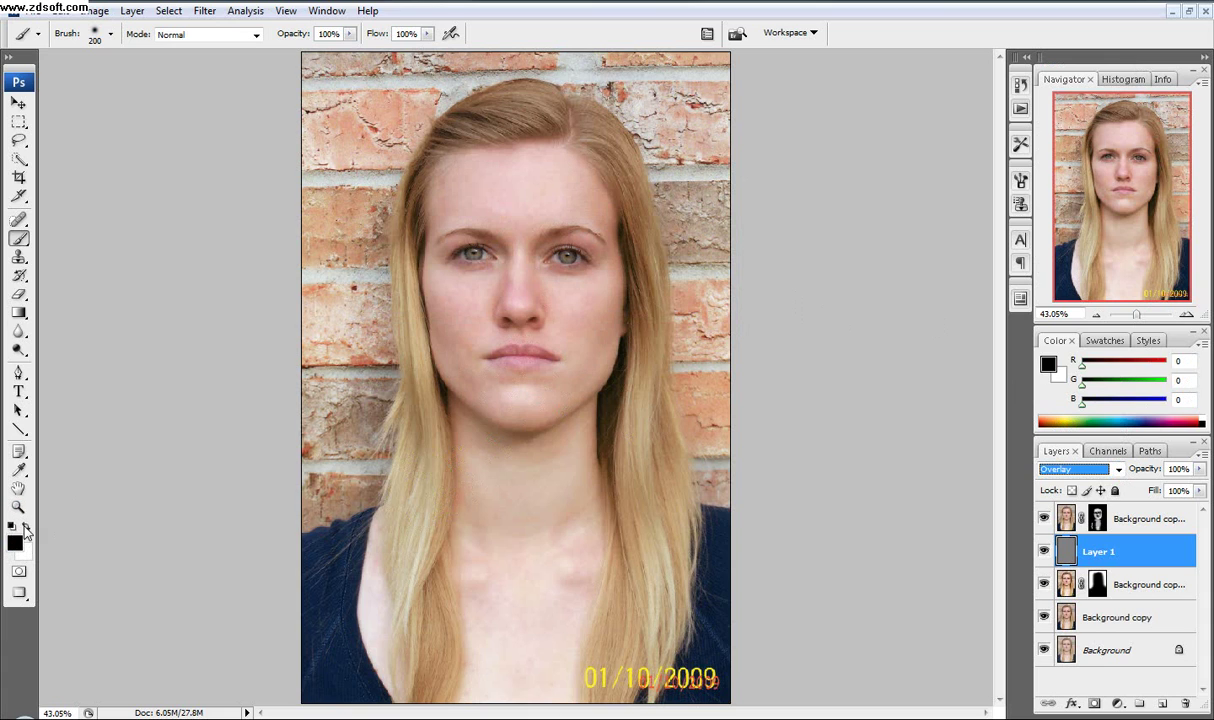
{"action": "left_click_drag", "start_coordinate": [436, 664], "coordinate": [402, 596]}
{"action": "key", "text": "ctrl+z"}
{"action": "key", "text": "3"}
{"action": "key", "text": "8"}
{"action": "mouse_move", "coordinate": [428, 670]}
{"action": "left_mouse_down"}
{"action": "mouse_move", "coordinate": [405, 530]}
{"action": "mouse_move", "coordinate": [417, 454]}
{"action": "mouse_move", "coordinate": [433, 462]}
{"action": "mouse_move", "coordinate": [403, 258]}
{"action": "mouse_move", "coordinate": [415, 208]}
{"action": "mouse_move", "coordinate": [475, 105]}
{"action": "mouse_move", "coordinate": [577, 115]}
{"action": "mouse_move", "coordinate": [612, 152]}
{"action": "mouse_move", "coordinate": [644, 222]}
{"action": "mouse_move", "coordinate": [648, 355]}
{"action": "mouse_move", "coordinate": [640, 411]}
{"action": "mouse_move", "coordinate": [638, 368]}
{"action": "mouse_move", "coordinate": [632, 389]}
{"action": "mouse_move", "coordinate": [627, 474]}
{"action": "mouse_move", "coordinate": [652, 403]}
{"action": "mouse_move", "coordinate": [675, 488]}
{"action": "mouse_move", "coordinate": [674, 548]}
{"action": "mouse_move", "coordinate": [666, 600]}
{"action": "mouse_move", "coordinate": [635, 487]}
{"action": "mouse_move", "coordinate": [632, 578]}
{"action": "mouse_move", "coordinate": [599, 686]}
{"action": "mouse_move", "coordinate": [643, 625]}
{"action": "mouse_move", "coordinate": [620, 692]}
{"action": "mouse_move", "coordinate": [658, 661]}
{"action": "left_mouse_up"}
Deepen the shading of the long hair strands on both sides with smaller black strokes, starting with a 100-pixel brush.
{"action": "key", "text": "bracketleft"}
{"action": "key", "text": "bracketleft"}
{"action": "key", "text": "bracketleft"}
{"action": "key", "text": "bracketleft"}
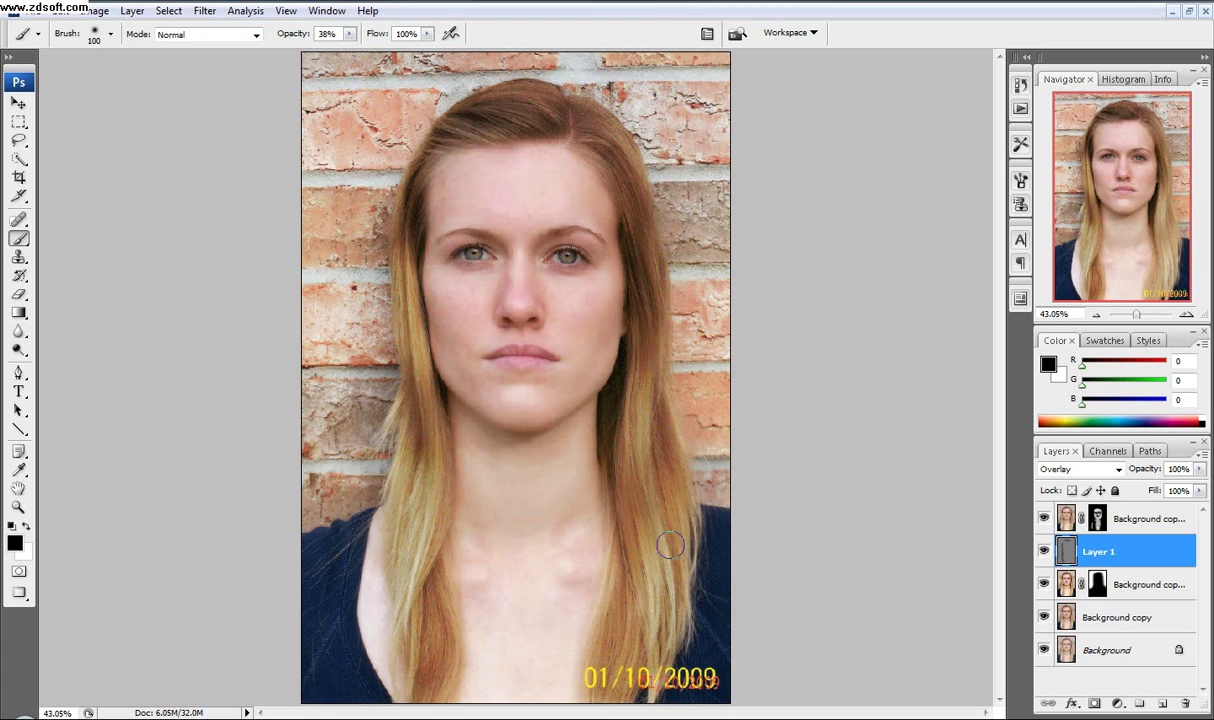
{"action": "mouse_move", "coordinate": [424, 575]}
{"action": "left_mouse_down"}
{"action": "mouse_move", "coordinate": [393, 537]}
{"action": "mouse_move", "coordinate": [416, 499]}
{"action": "mouse_move", "coordinate": [410, 596]}
{"action": "mouse_move", "coordinate": [400, 534]}
{"action": "left_mouse_up"}
{"action": "left_click_drag", "start_coordinate": [391, 414], "coordinate": [384, 433]}
{"action": "left_click_drag", "start_coordinate": [663, 452], "coordinate": [683, 614]}
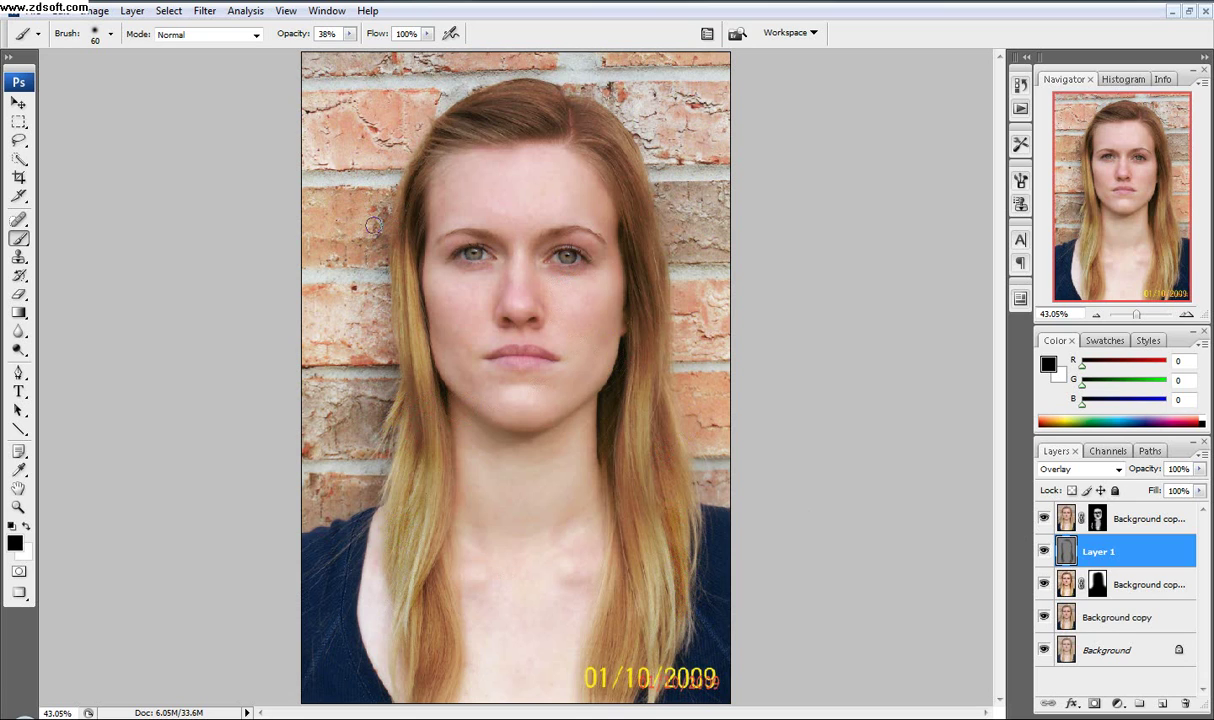
Merge the four layers above the original Background into a single layer.
{"action": "left_click", "coordinate": [1122, 515]}
{"action": "left_click", "coordinate": [1136, 617], "text": "shift"}
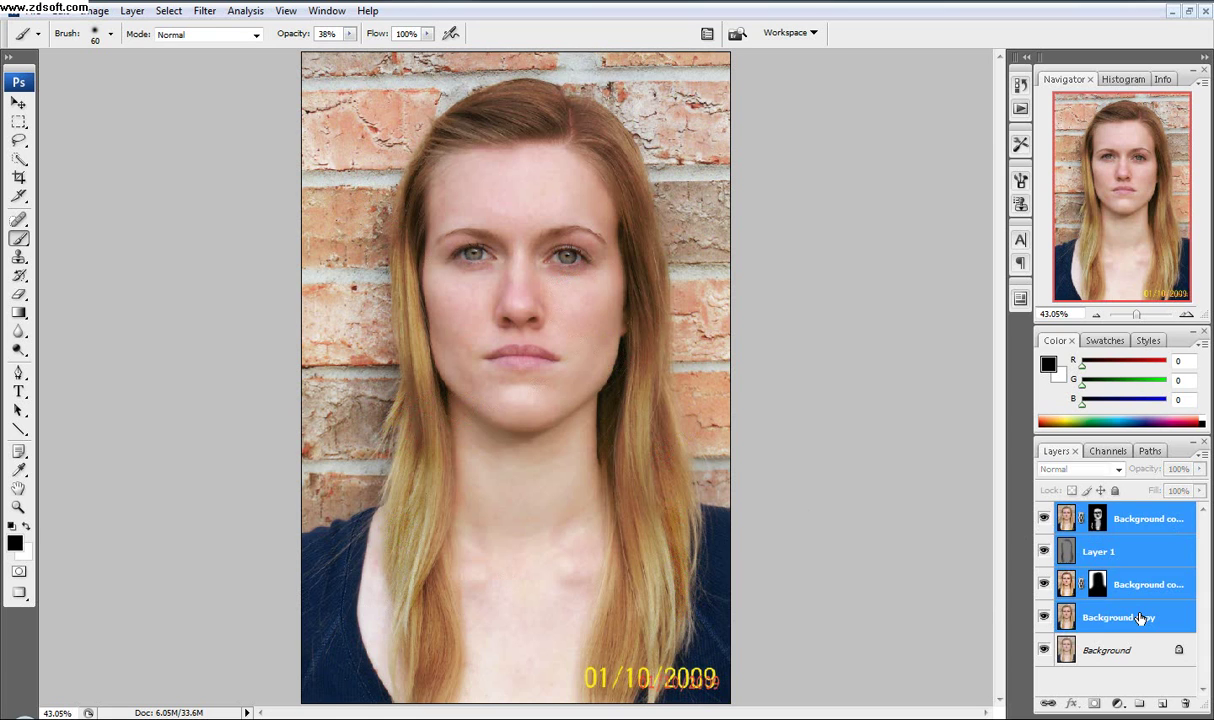
{"action": "right_click", "coordinate": [1140, 618]}
{"action": "left_click", "coordinate": [1046, 565]}
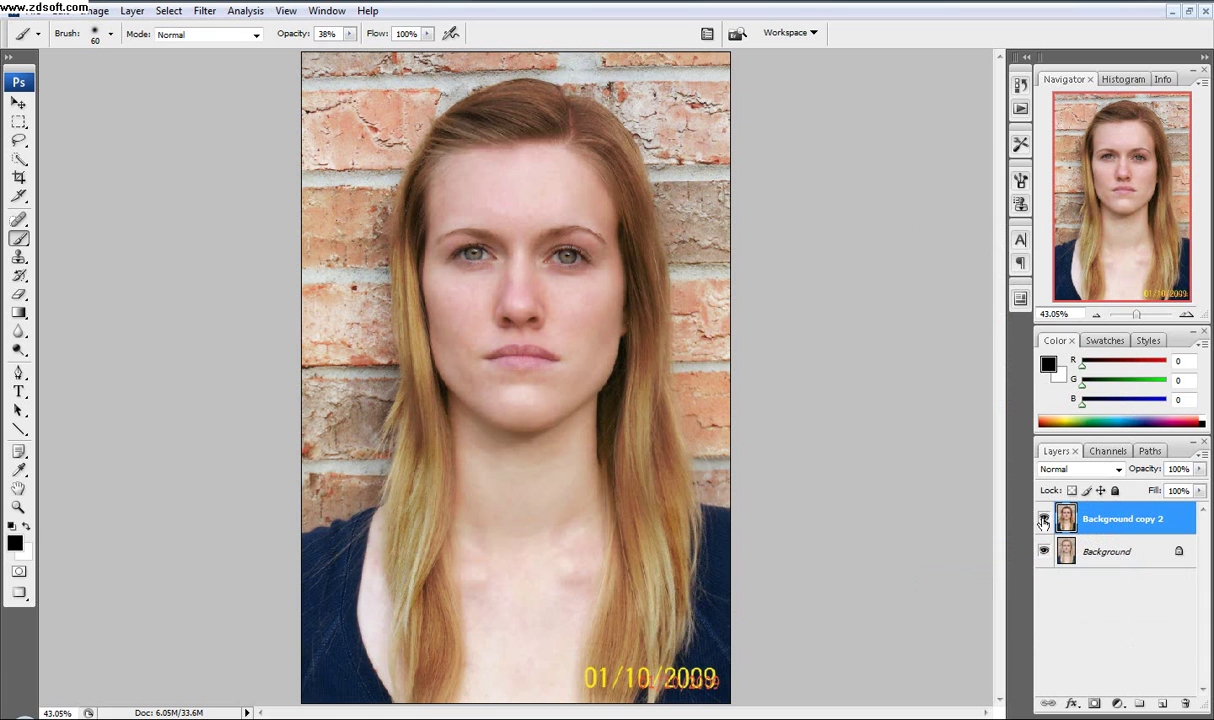
Compare the retouched portrait with the original by hiding and showing the merged layer.
{"action": "left_click", "coordinate": [1044, 520]}
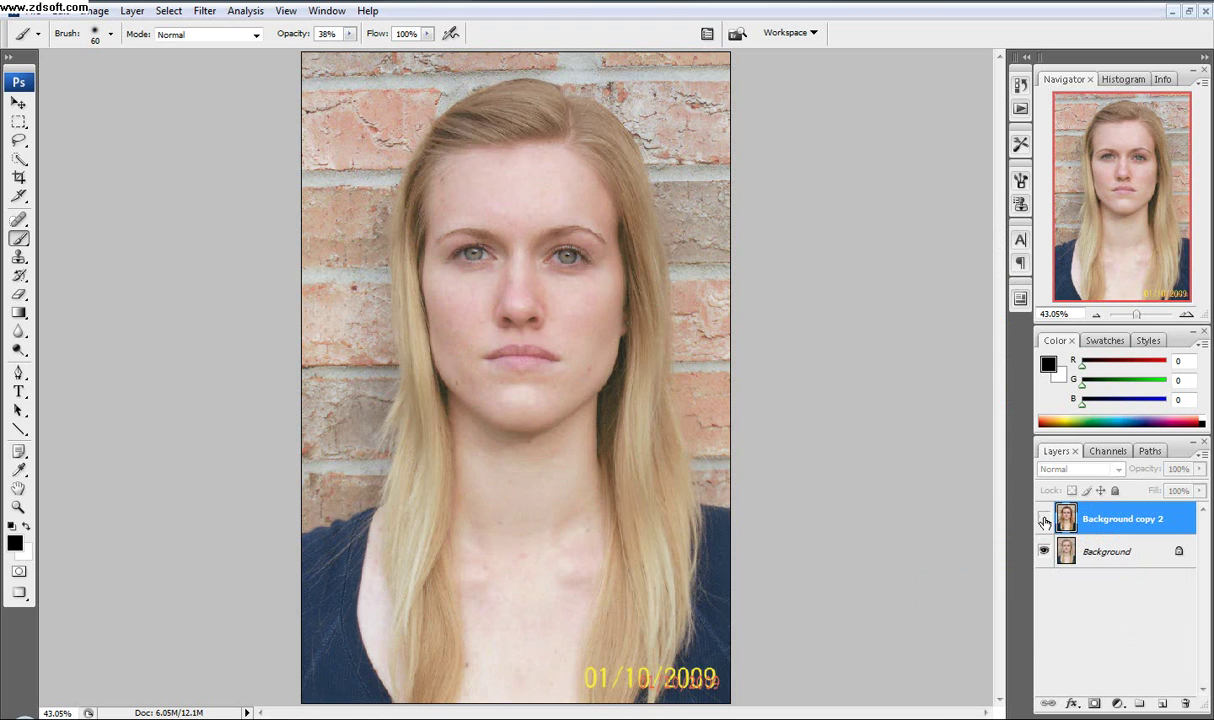
{"action": "left_click", "coordinate": [1044, 520]}
{"action": "left_click", "coordinate": [1044, 520]}
{"action": "left_click", "coordinate": [1044, 520]}
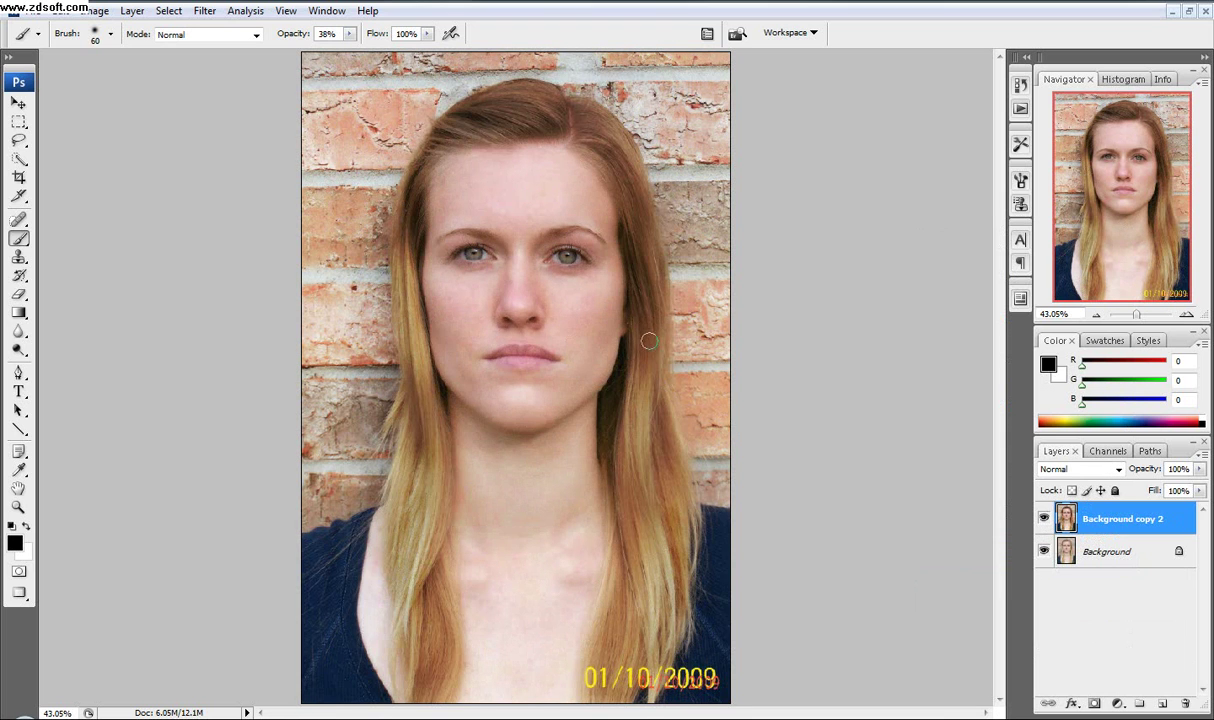